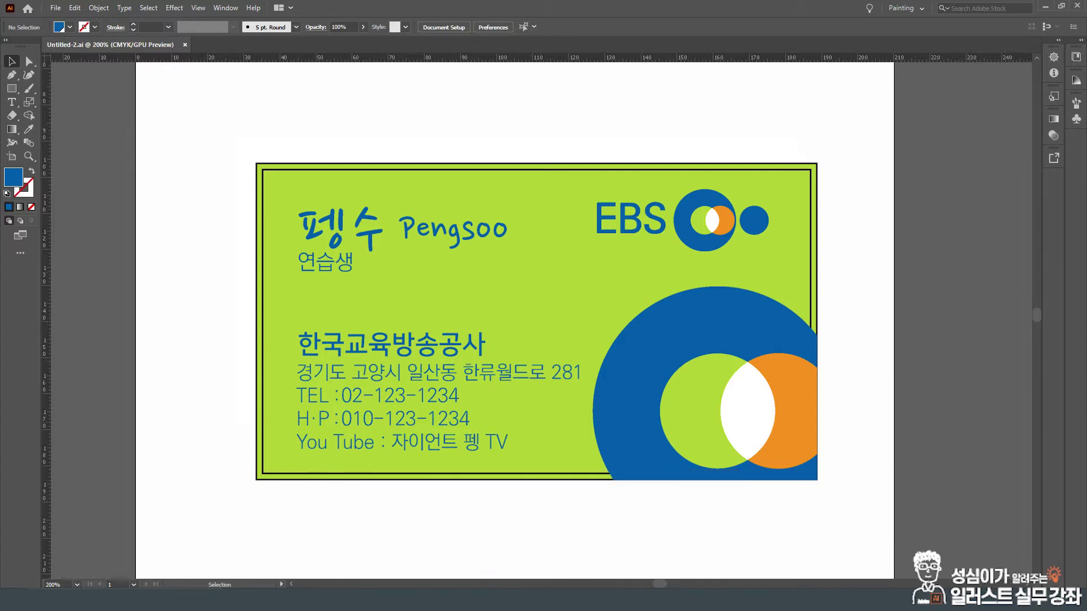
key("ctrl+a")
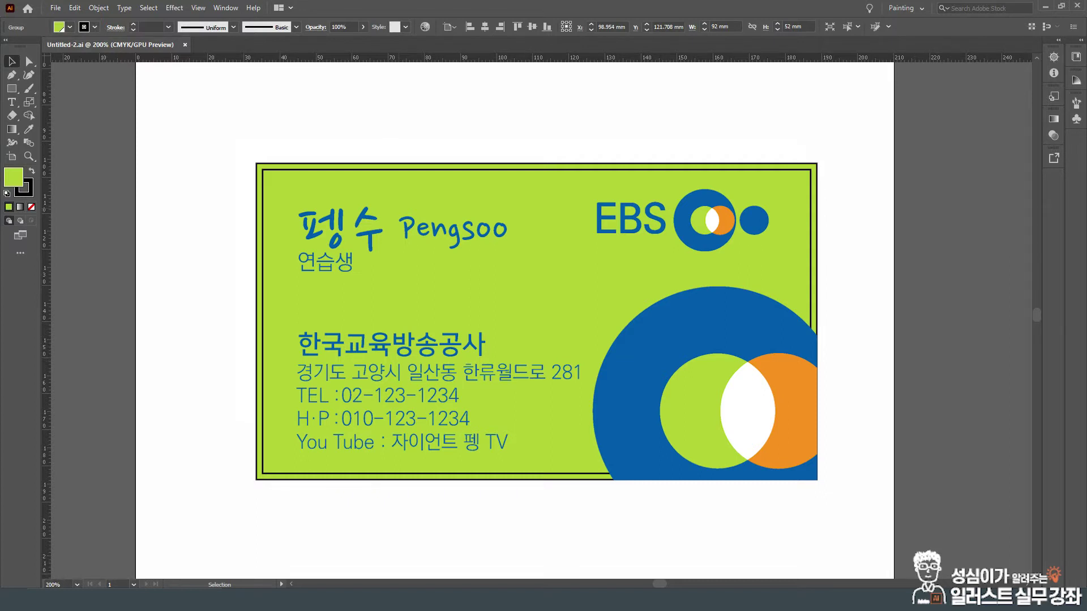
left_click(231, 220)
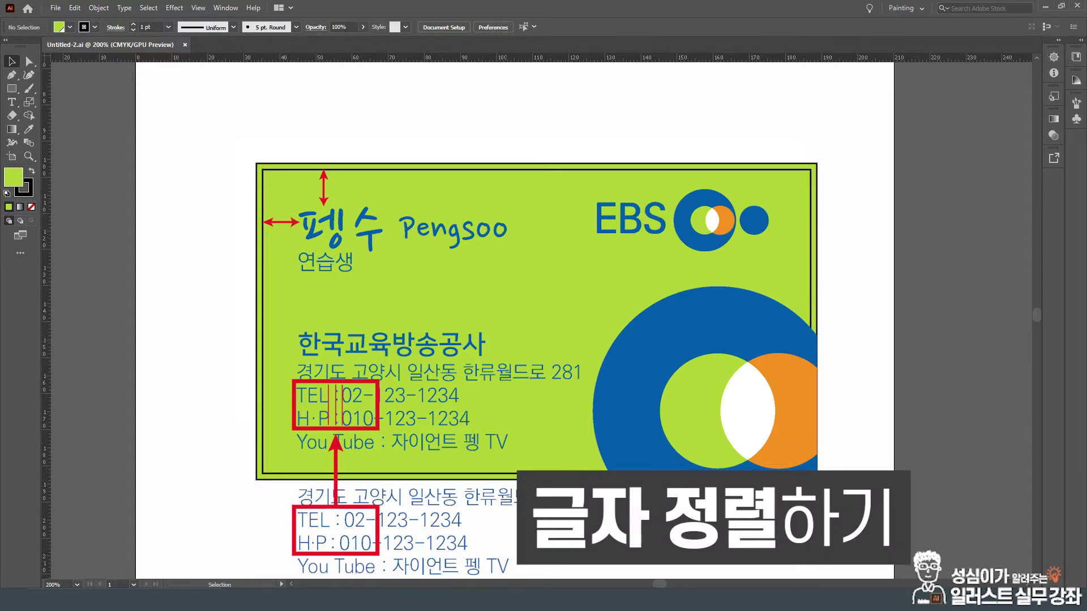
key("a")
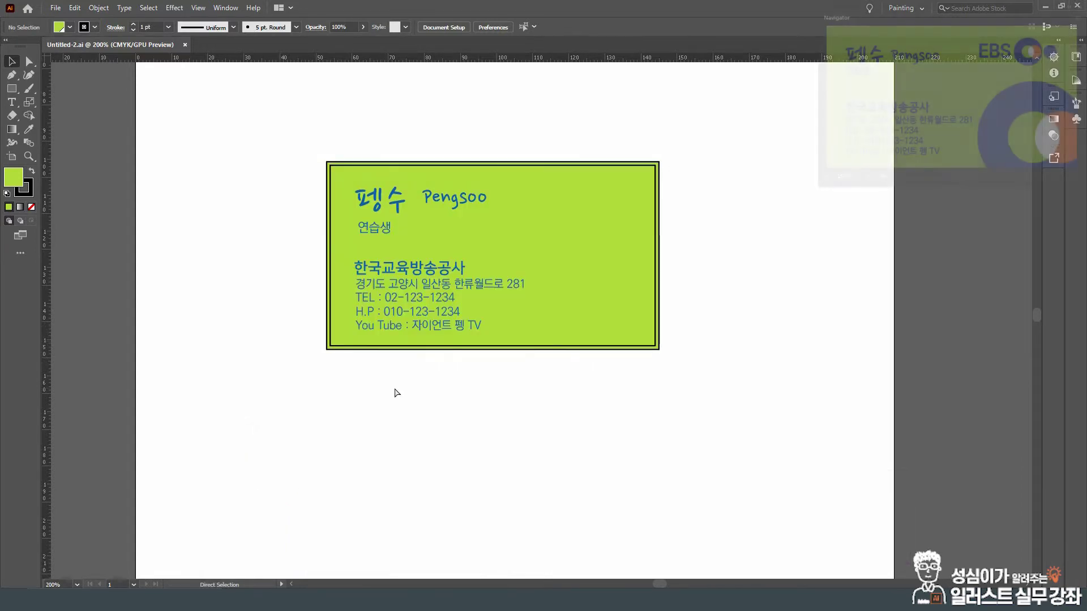
key("ctrl+plus")
left_click_drag(438, 365, 521, 381)
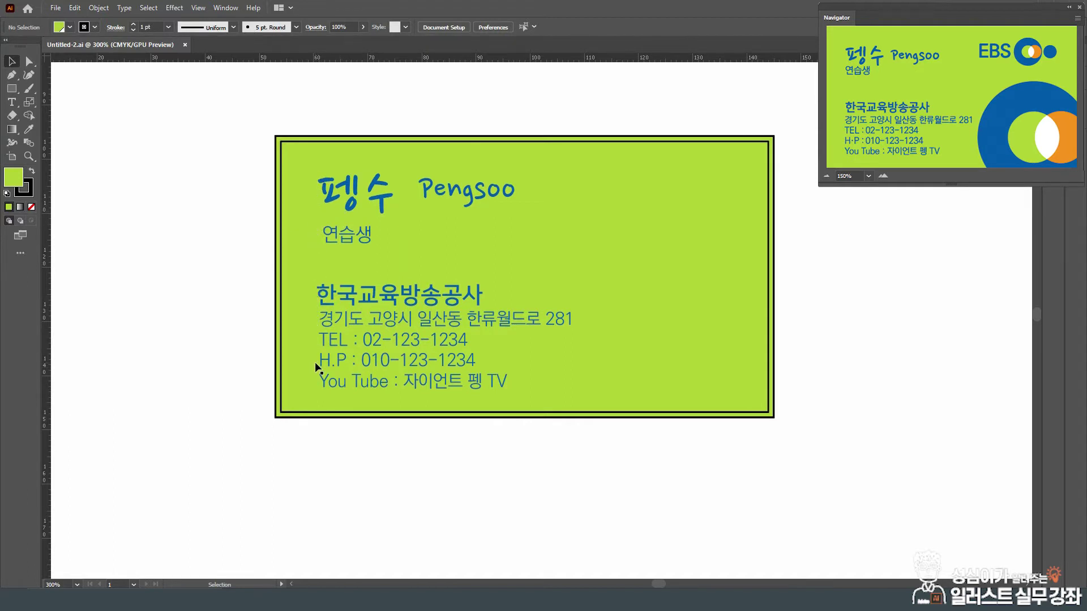
left_click(367, 372)
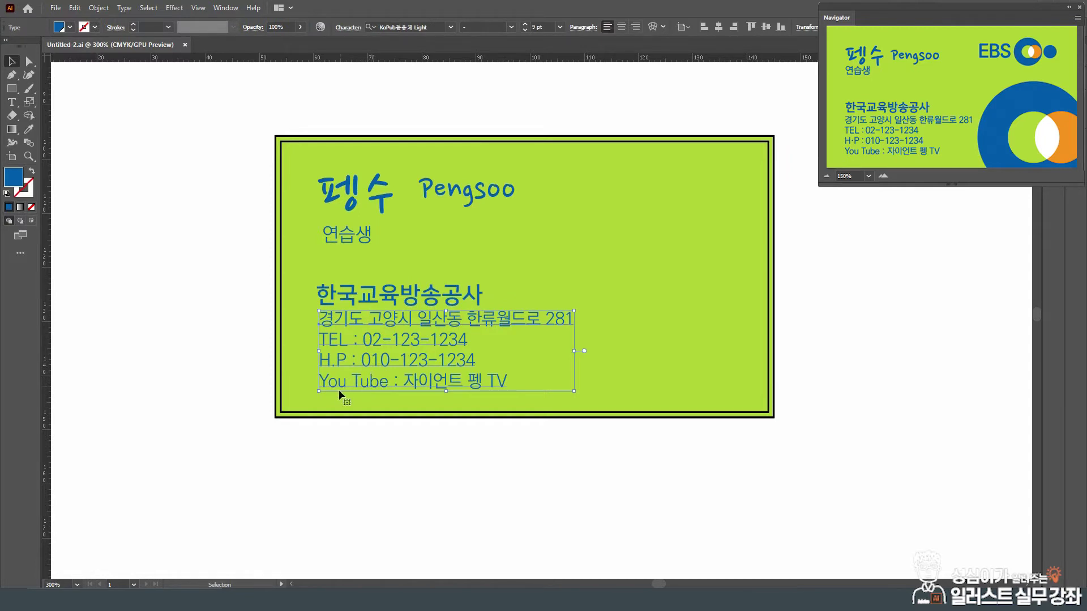
left_click(365, 445)
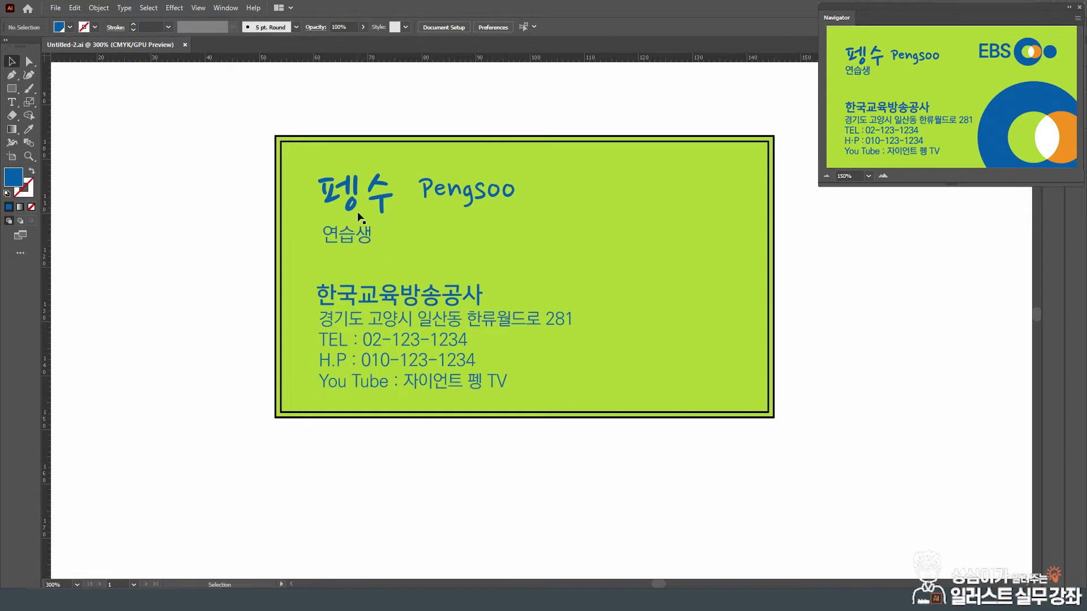
left_click(327, 191)
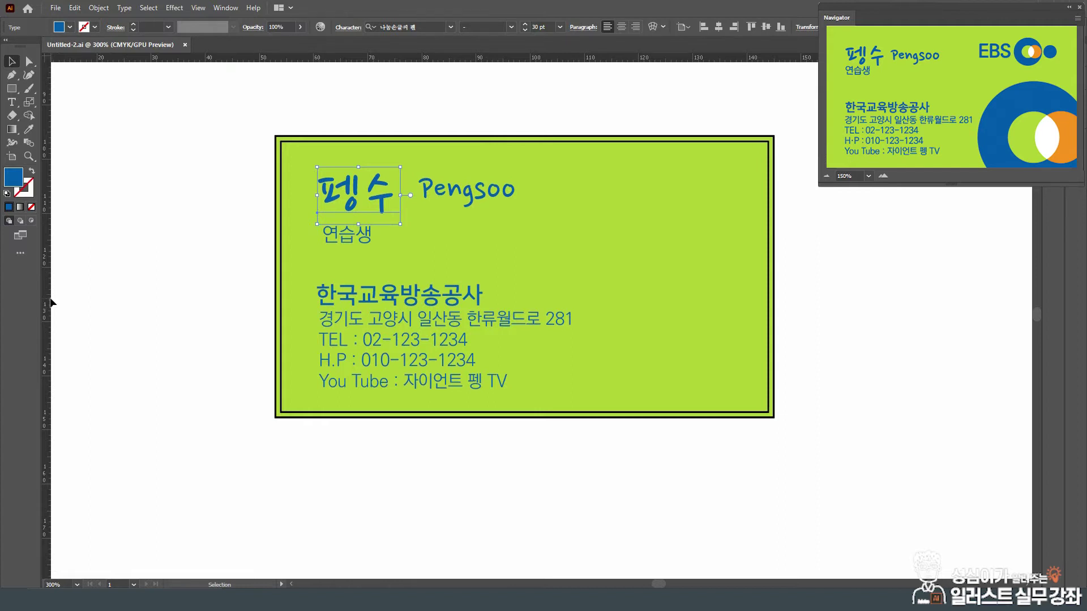
- Hide the document rulers and show them again
left_click(195, 7)
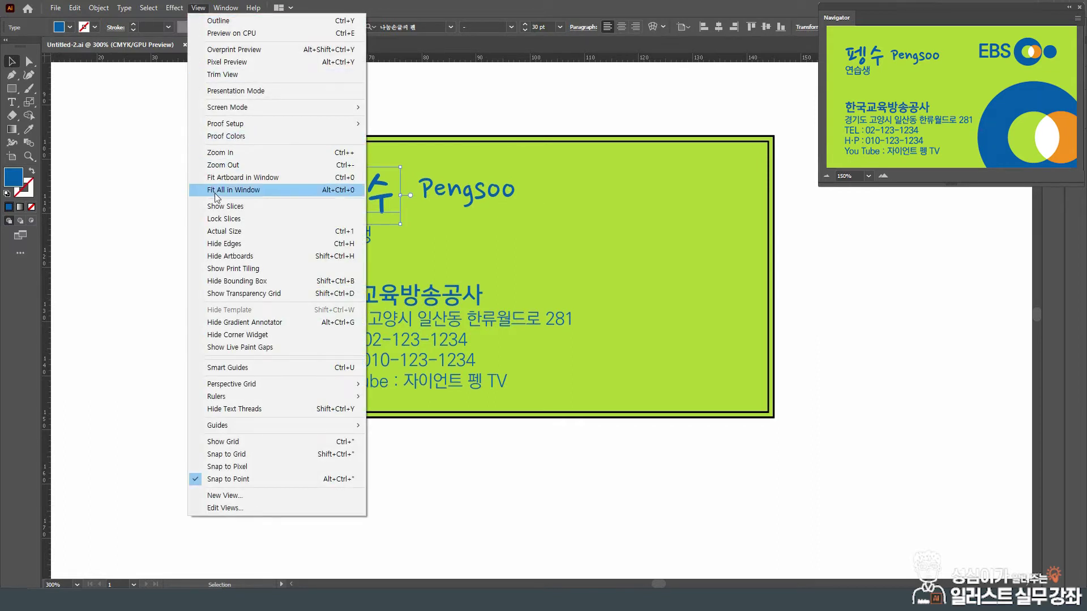
mouse_move(244, 399)
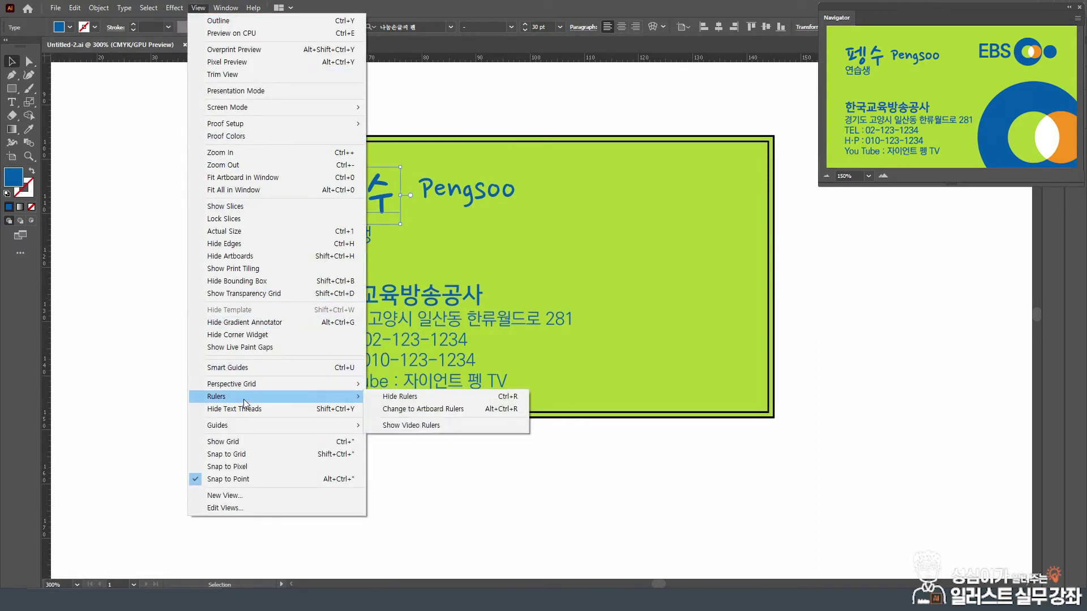
left_click(450, 399)
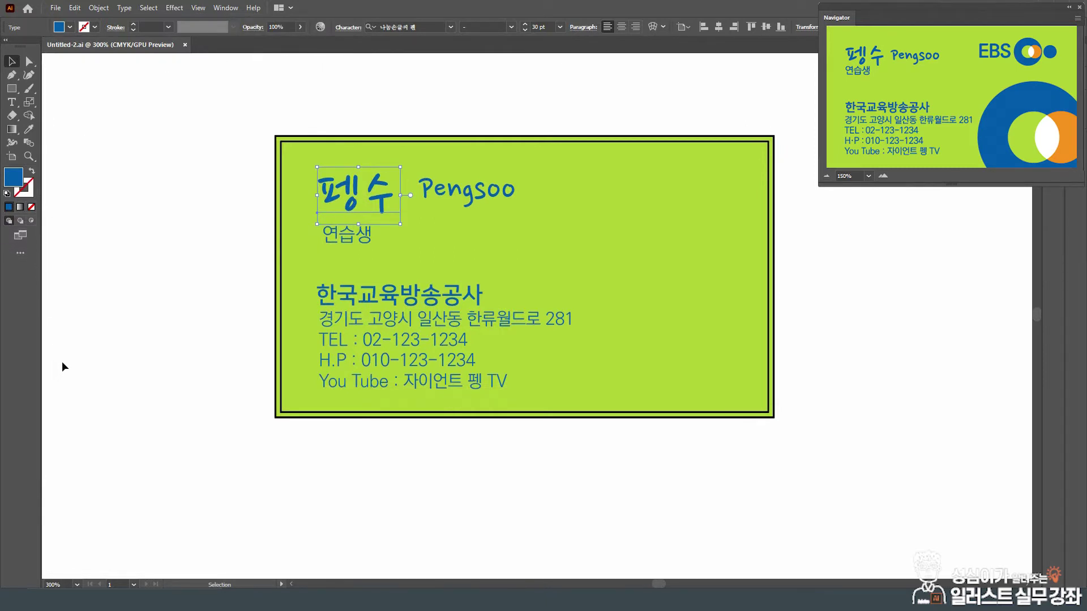
left_click(199, 8)
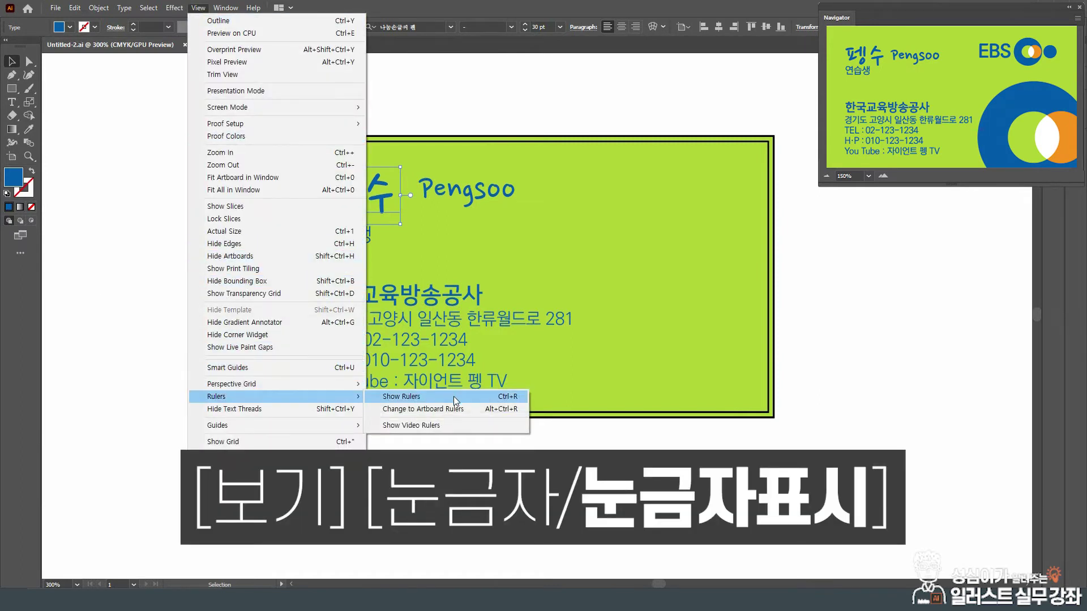
left_click(454, 397)
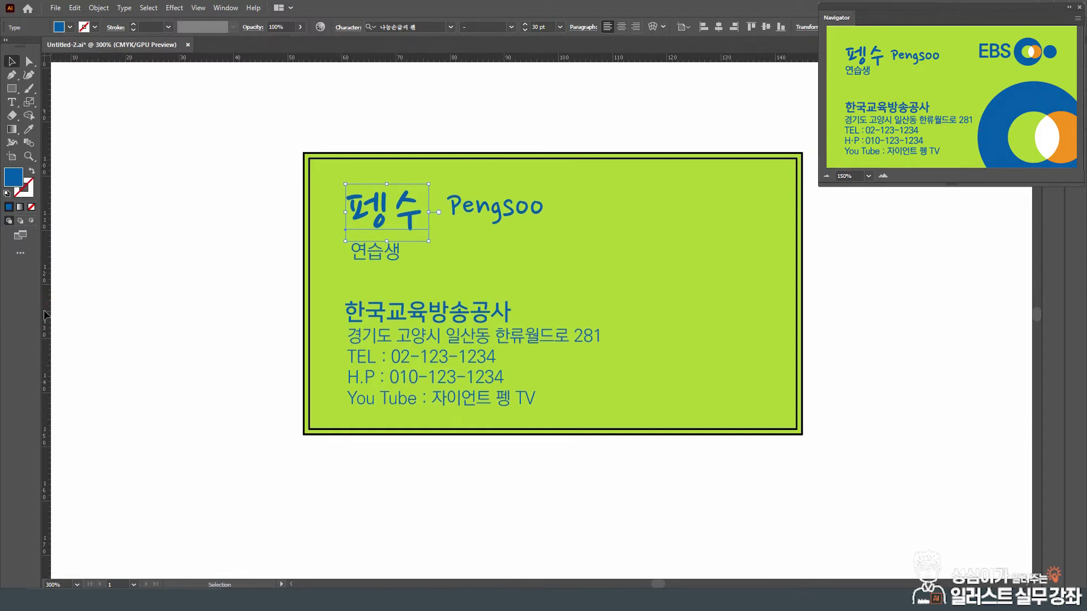
- Place a vertical guide inside the card's frame, just left of the text blocks
left_click_drag(46, 315, 339, 348)
left_click(305, 165)
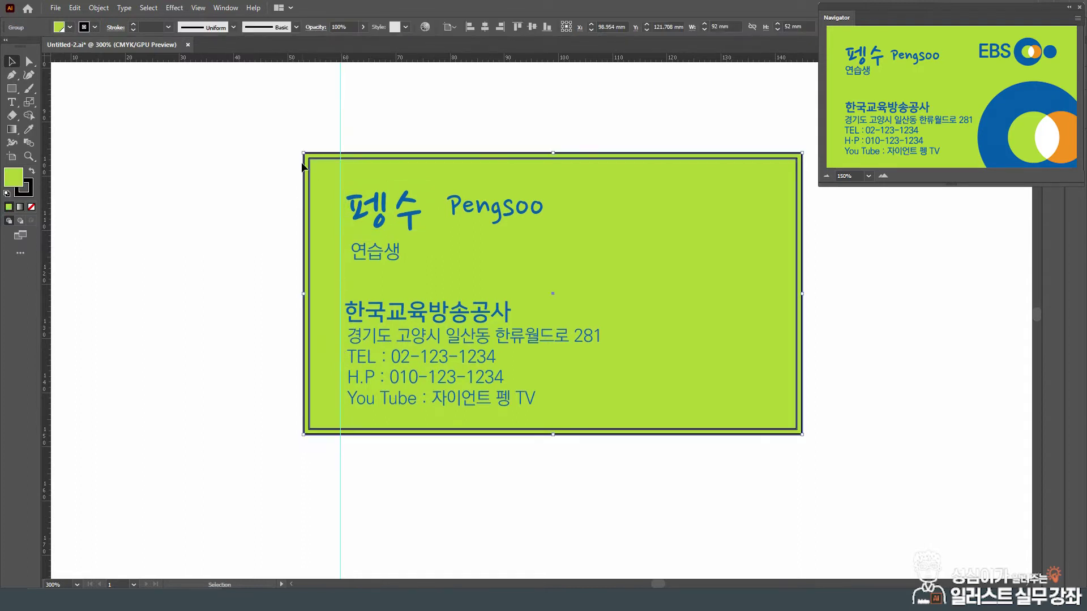
left_click(312, 149)
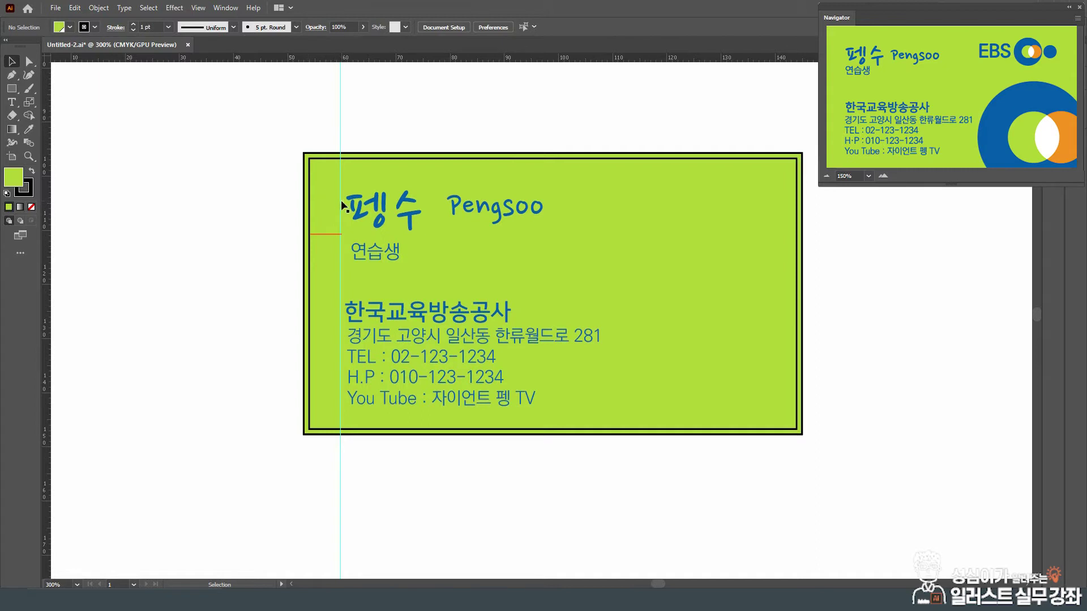
- Align the left edges of the Korean name, 연습생, 한국교육방송공사 and the contact text block to the vertical guide
left_click_drag(343, 206, 350, 218)
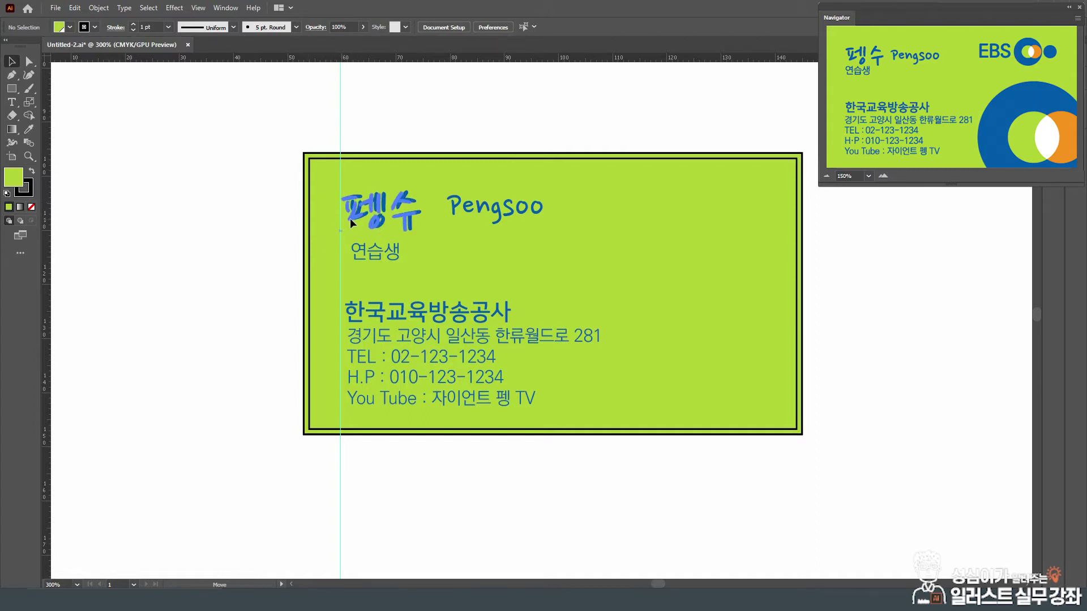
left_click_drag(377, 255, 366, 243)
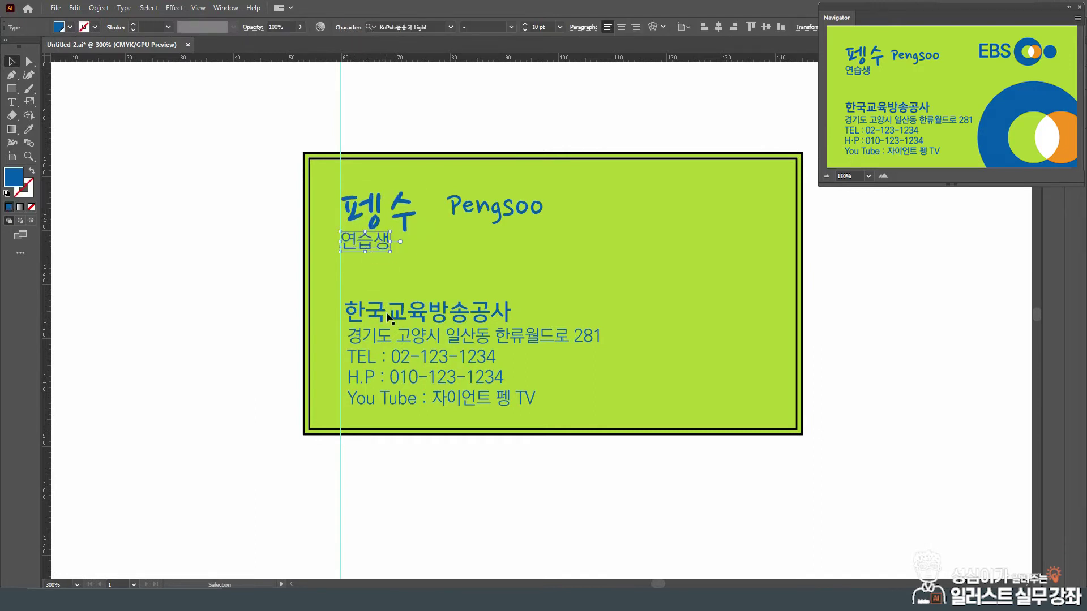
left_click(382, 314)
left_click_drag(383, 337, 375, 340)
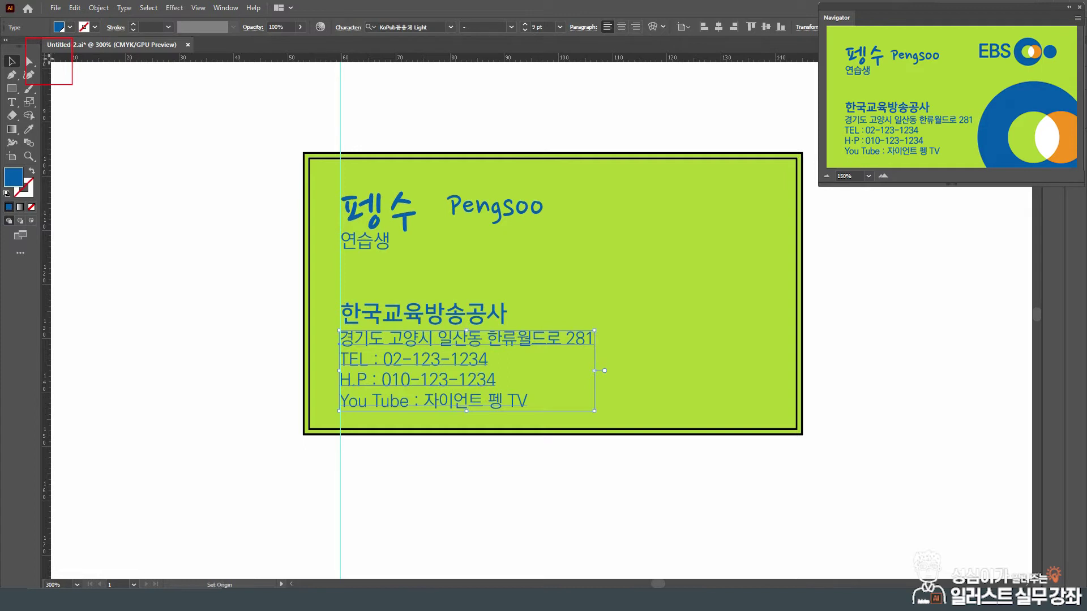
- Set the ruler origin at the card frame's upper-left corner and try shifting the Korean name off the vertical guide and back onto it
left_click_drag(46, 61, 310, 155)
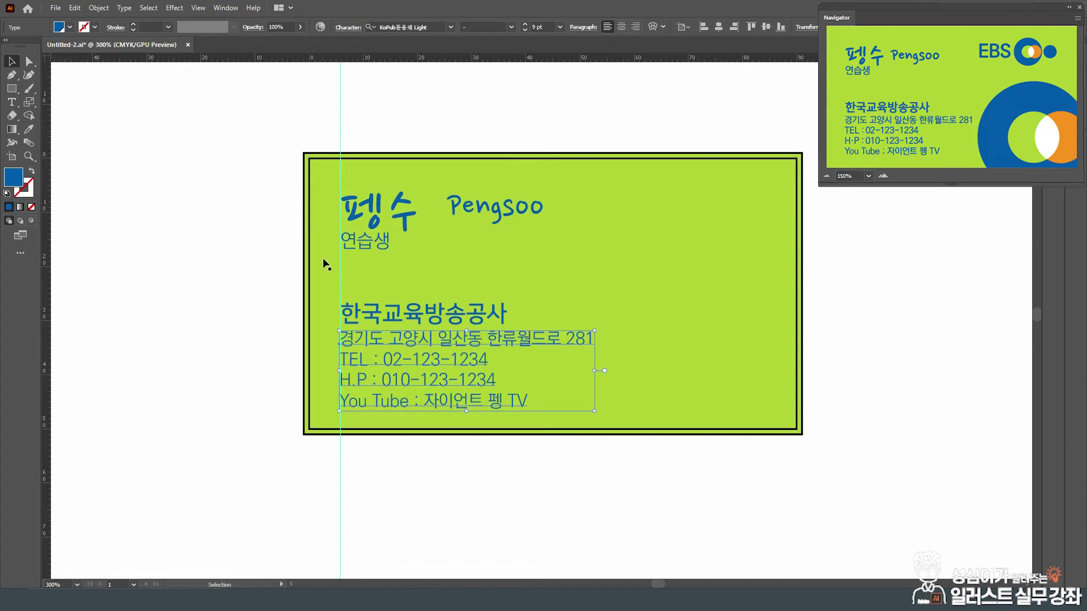
left_click_drag(374, 221, 348, 210)
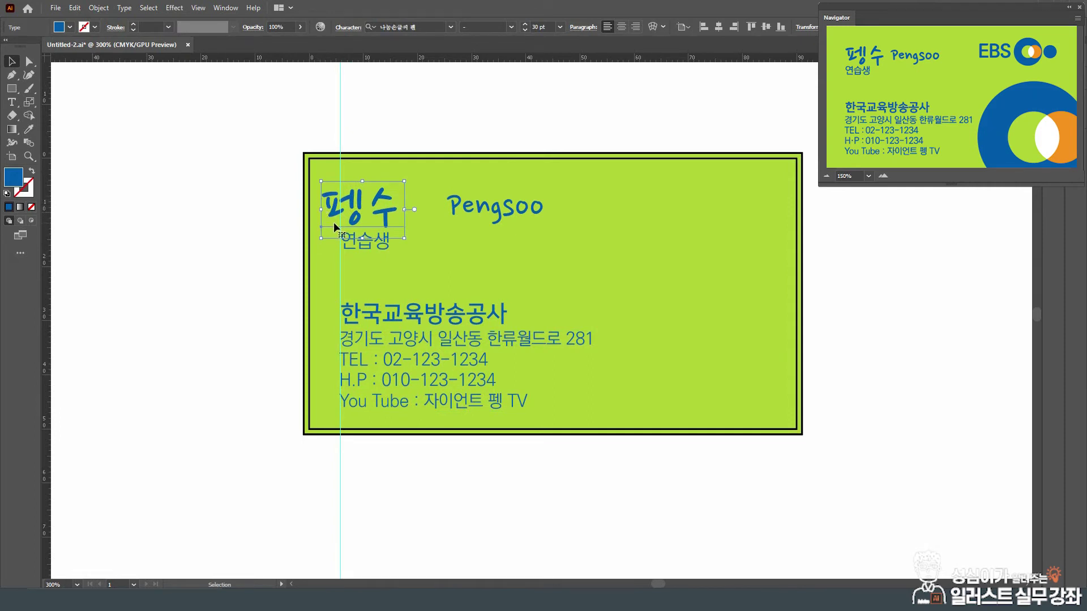
left_click_drag(337, 224, 339, 226)
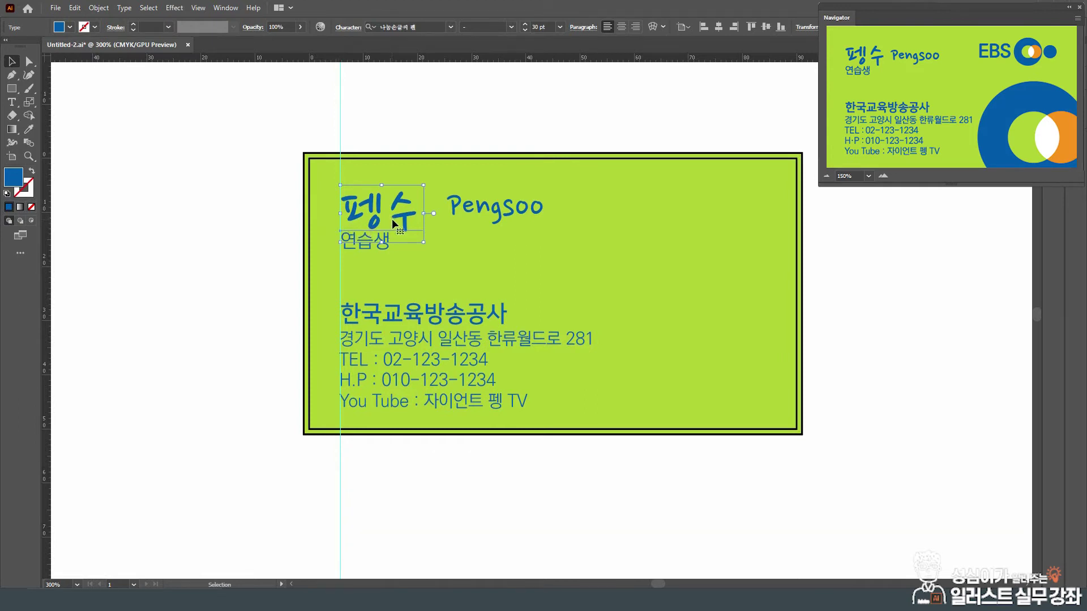
- Add horizontal guides along the Korean name's top and the last contact line's bottom, and move the English name closer to the Korean one
left_click_drag(369, 66, 377, 184)
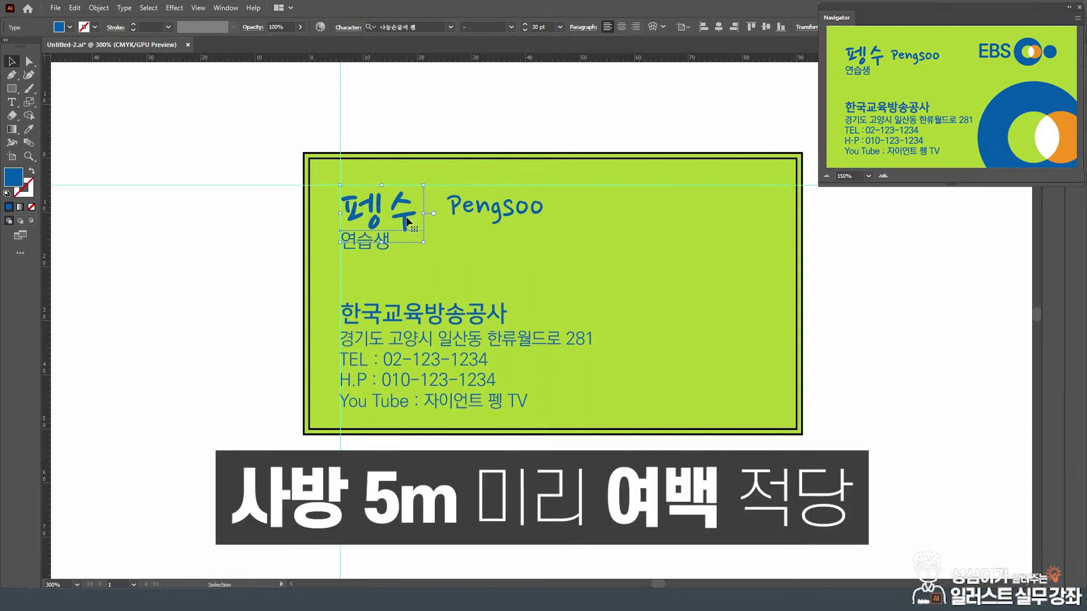
left_click(383, 134)
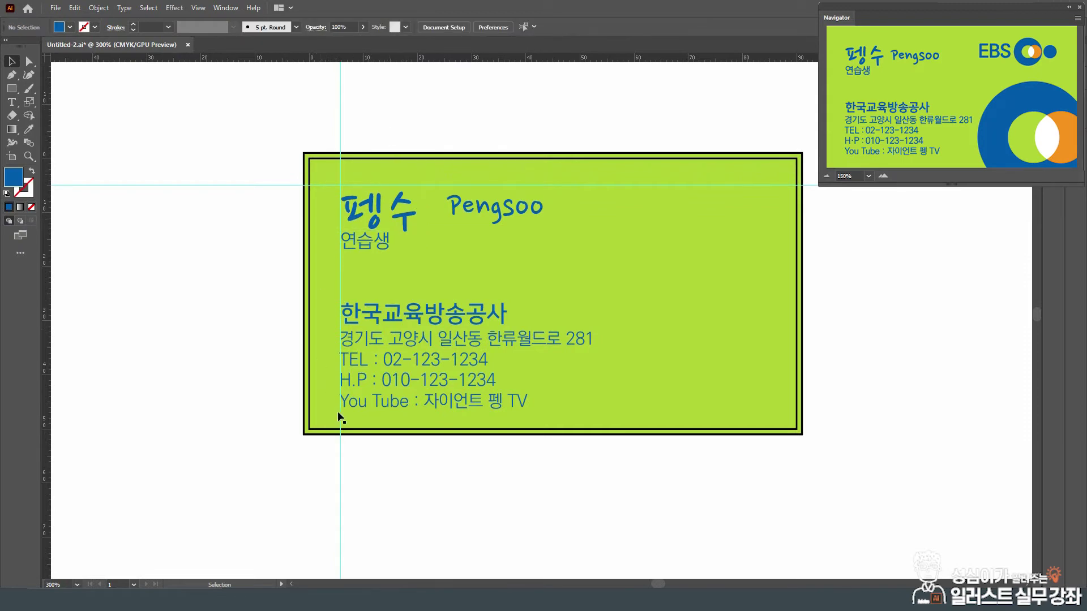
left_click_drag(353, 59, 405, 407)
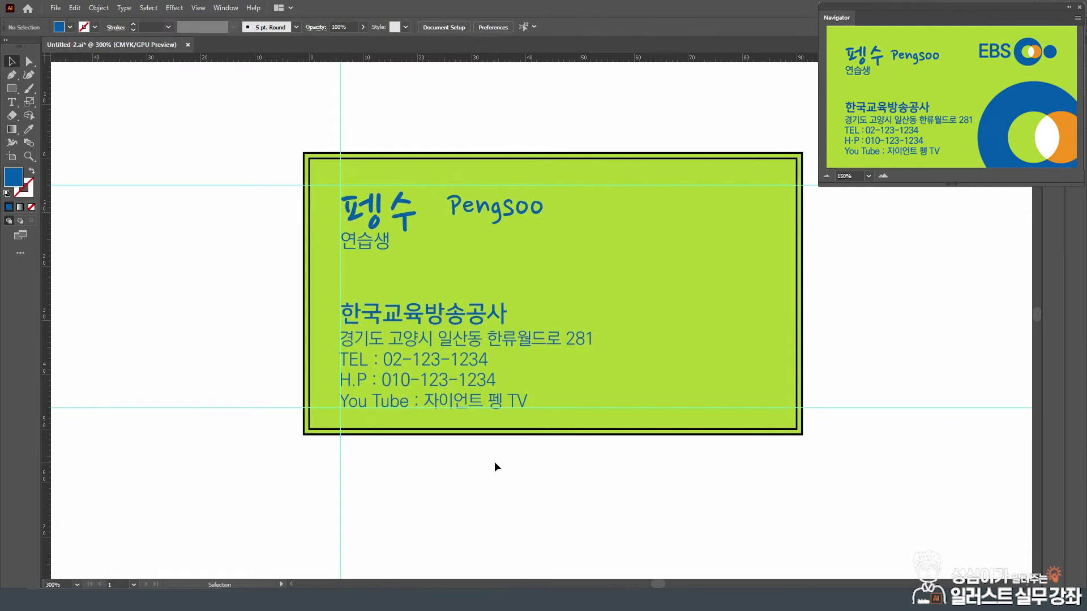
left_click_drag(496, 218, 480, 224)
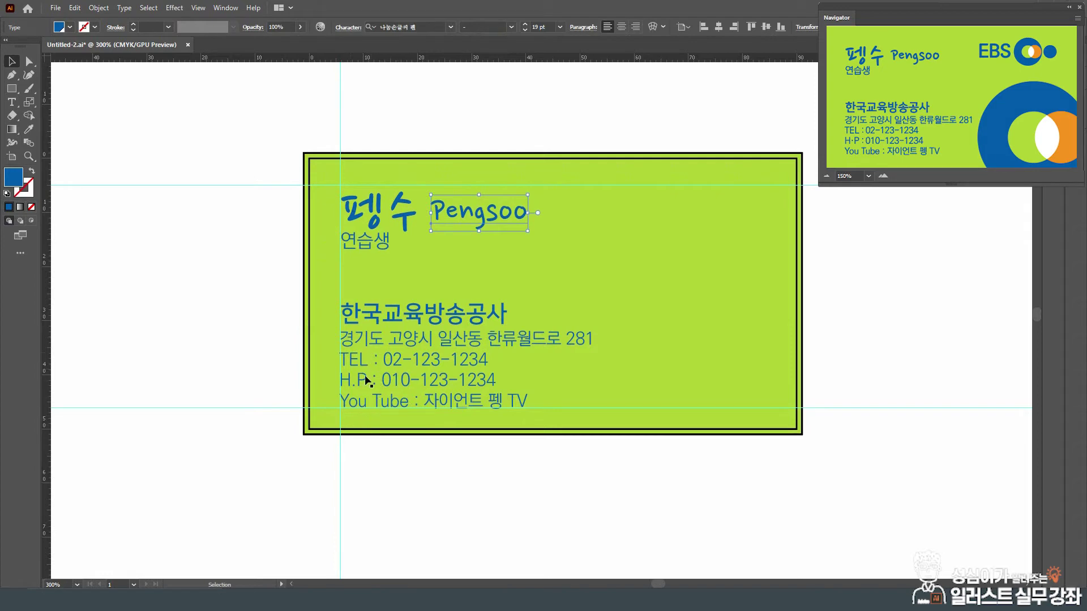
- Place a second vertical guide at the end of the "TEL" label in the contact text
key("ctrl+shift+a")
key("ctrl+equal")
scroll(430, 419, "down", 4)
key("ctrl+z")
scroll(422, 314, "up", 1)
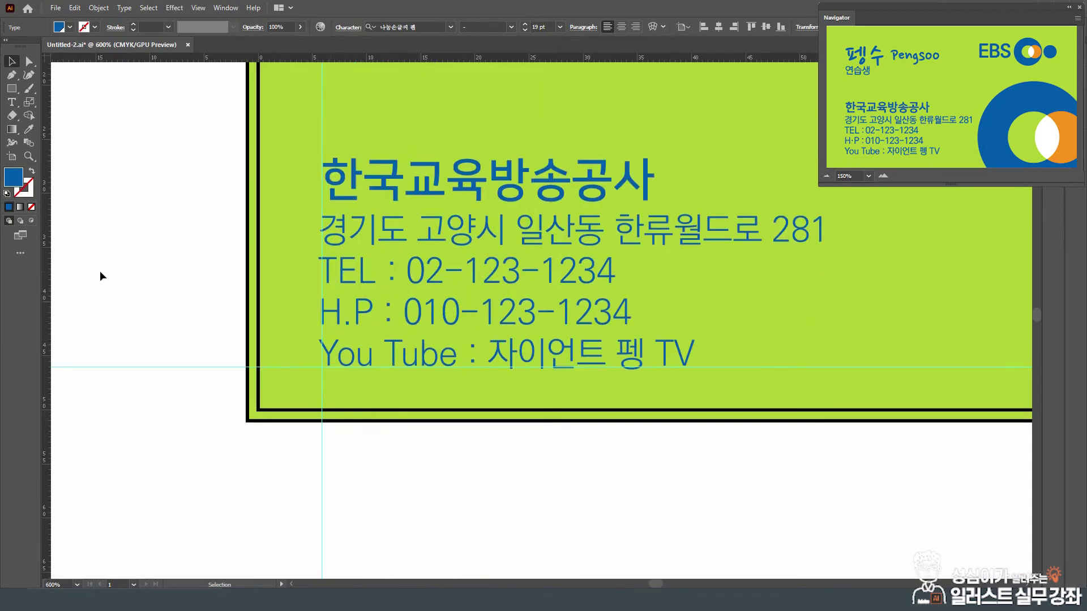
left_click_drag(48, 291, 375, 284)
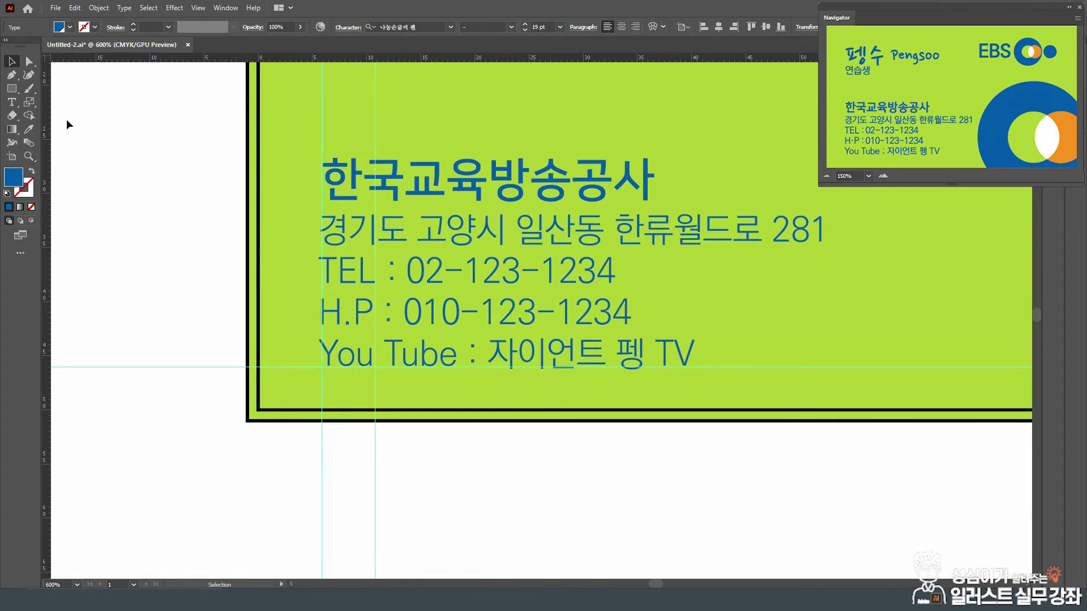
left_click(12, 102)
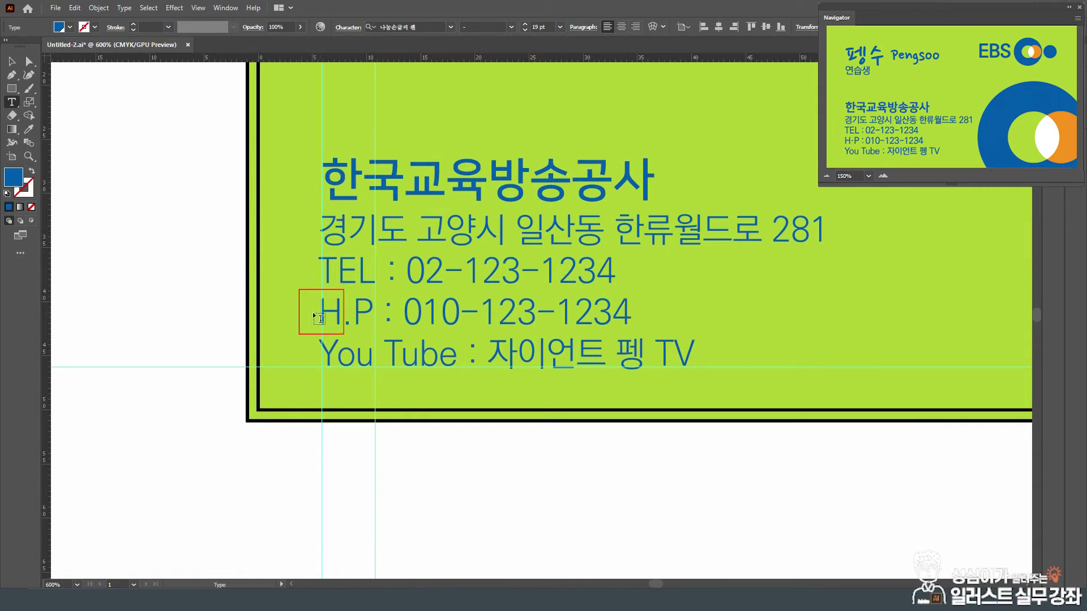
left_click_drag(321, 313, 368, 315)
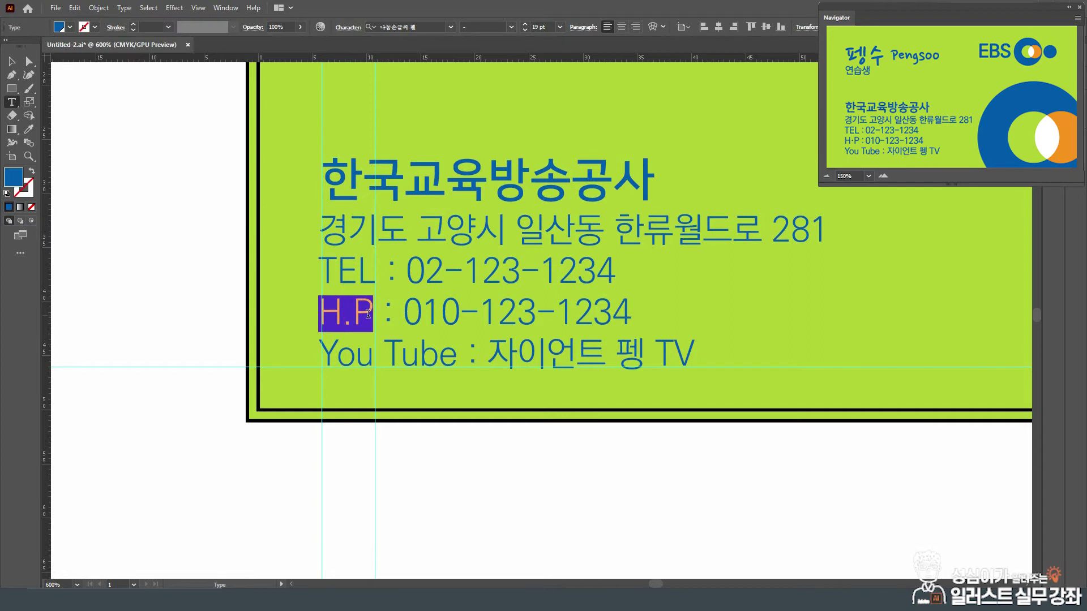
key("Escape")
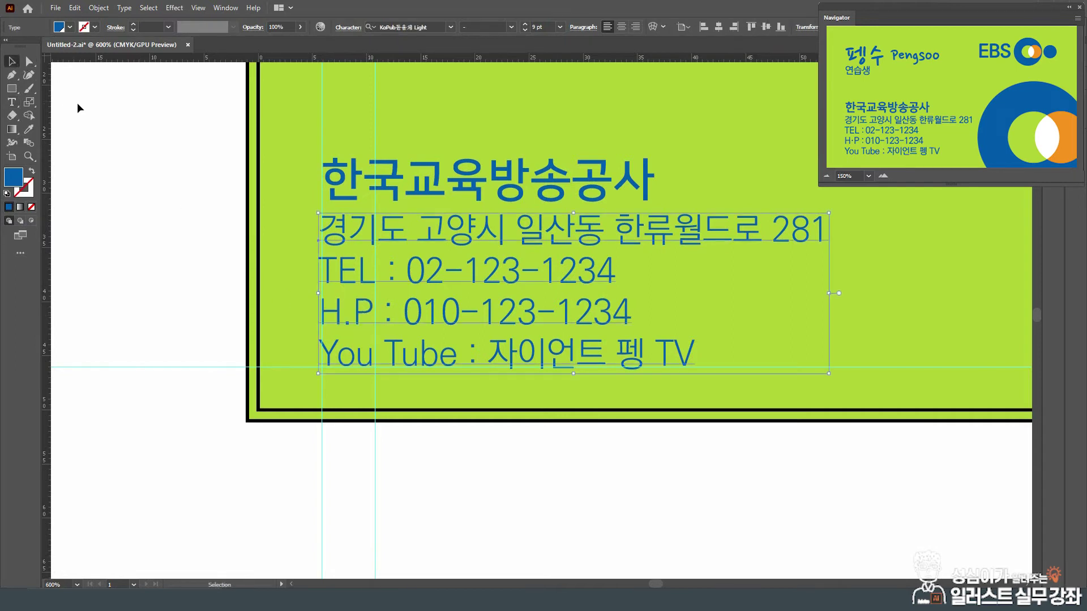
left_click(12, 103)
left_click_drag(310, 311, 387, 335)
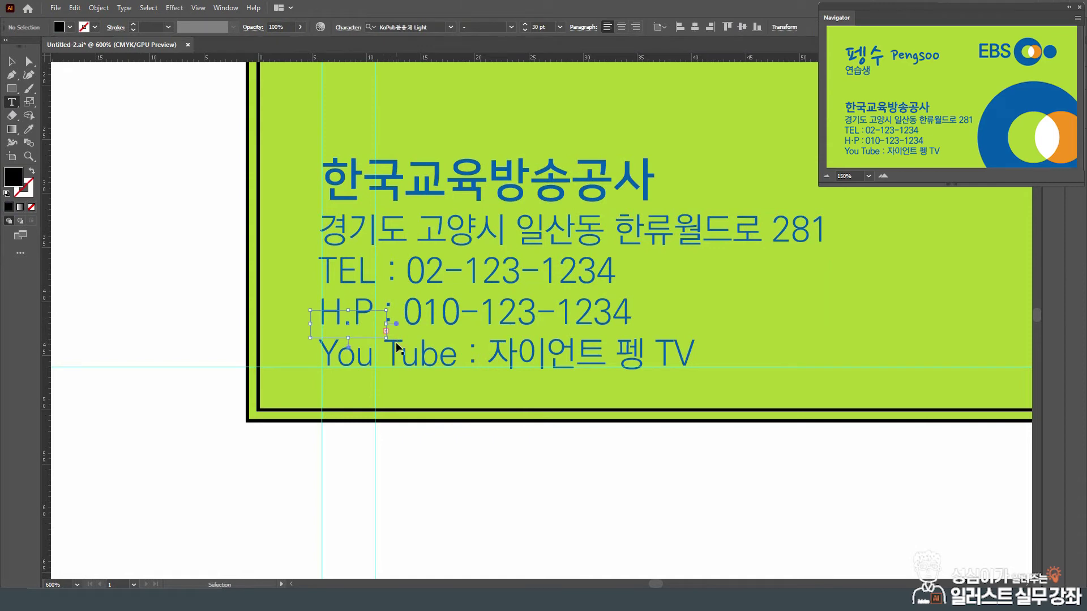
key("ctrl+z")
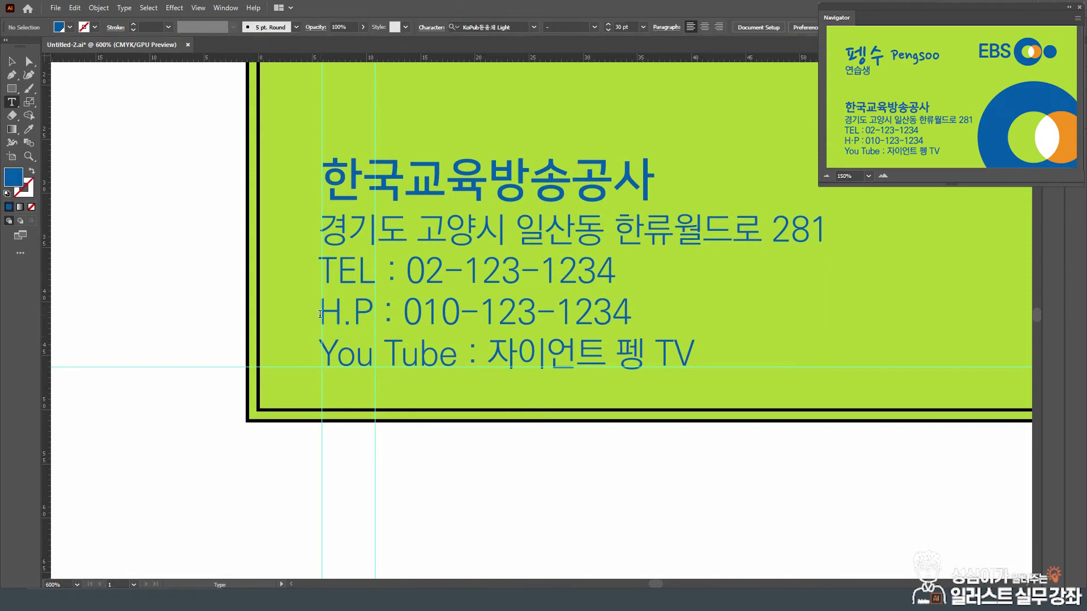
- Adjust the tracking of the "H.P" label so its width matches the "TEL" label above and the colons line up
left_click_drag(320, 314, 371, 316)
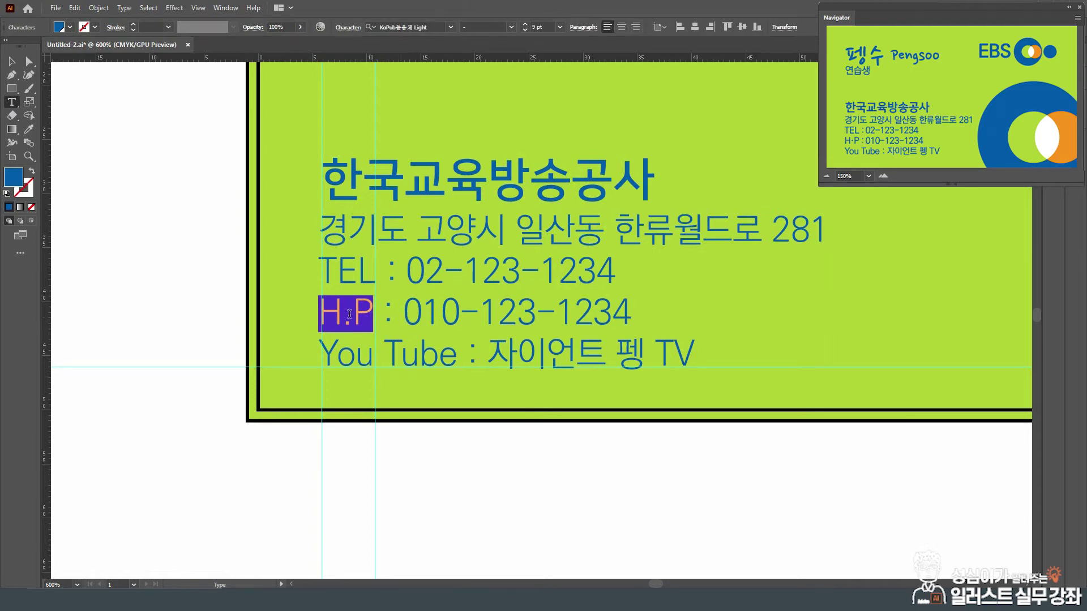
left_click_drag(319, 315, 369, 315)
key("alt")
key("alt+Right")
key("alt+Right")
key("alt+Right")
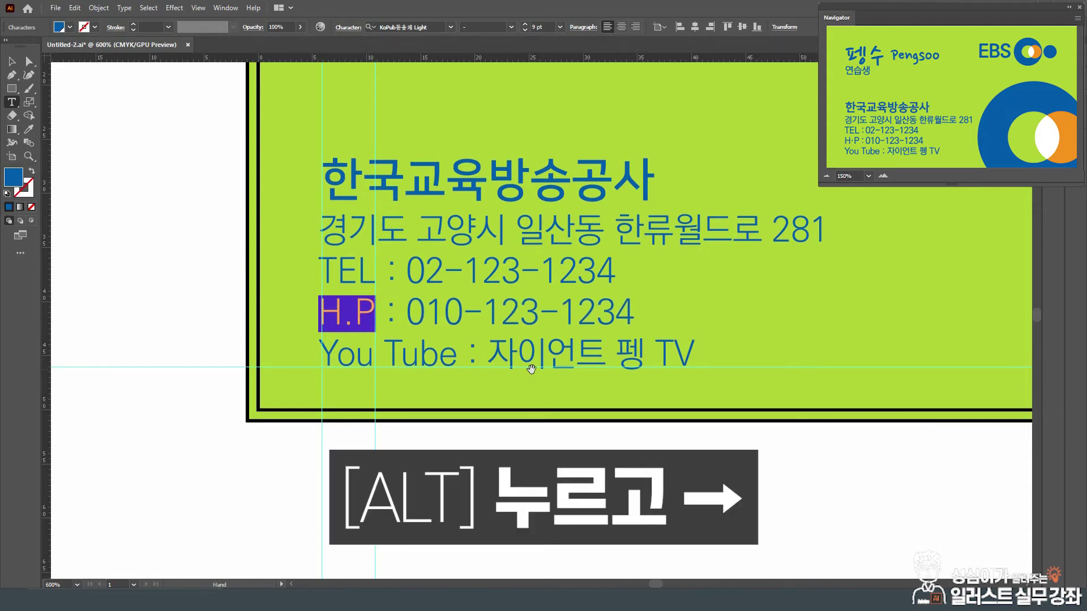
key("alt+Right")
key("alt+Right")
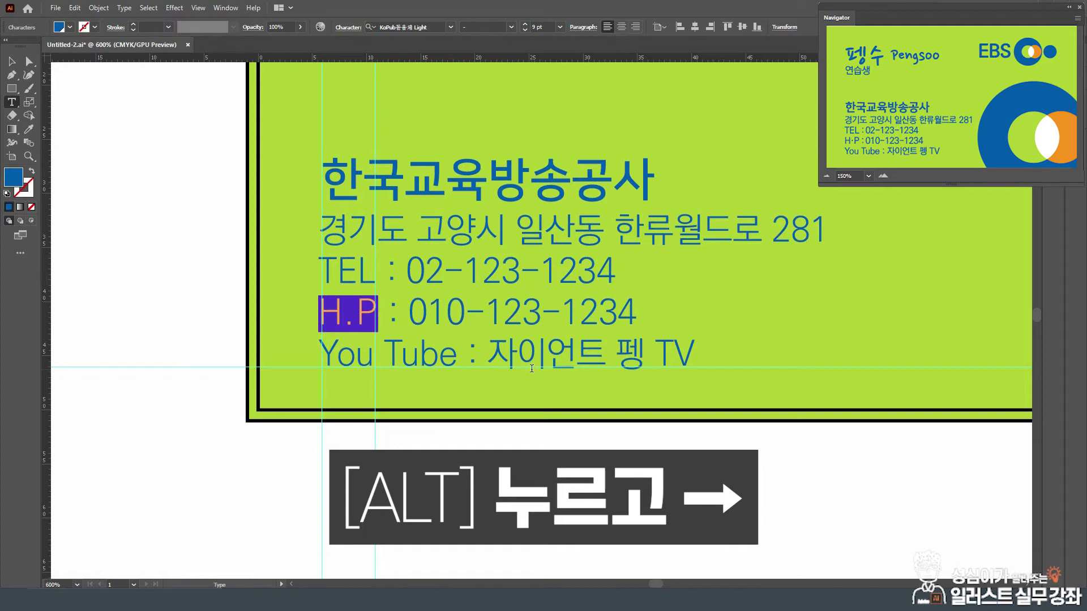
key("alt+Left")
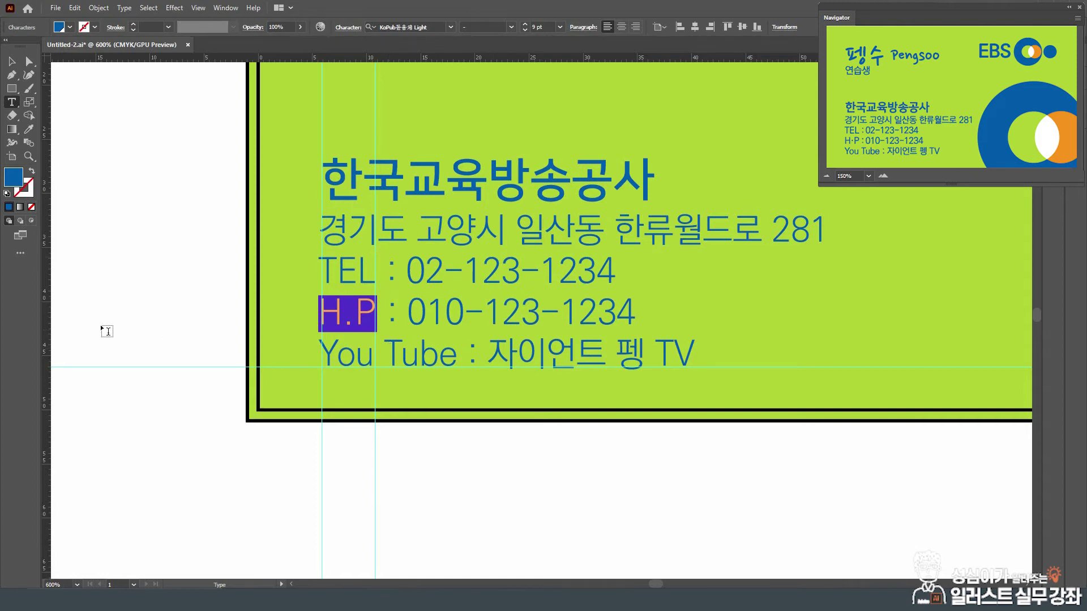
- Place a vertical guide at the colons after the labels and tighten the kerning before the "TEL" colon to align with it
left_click_drag(48, 319, 388, 321)
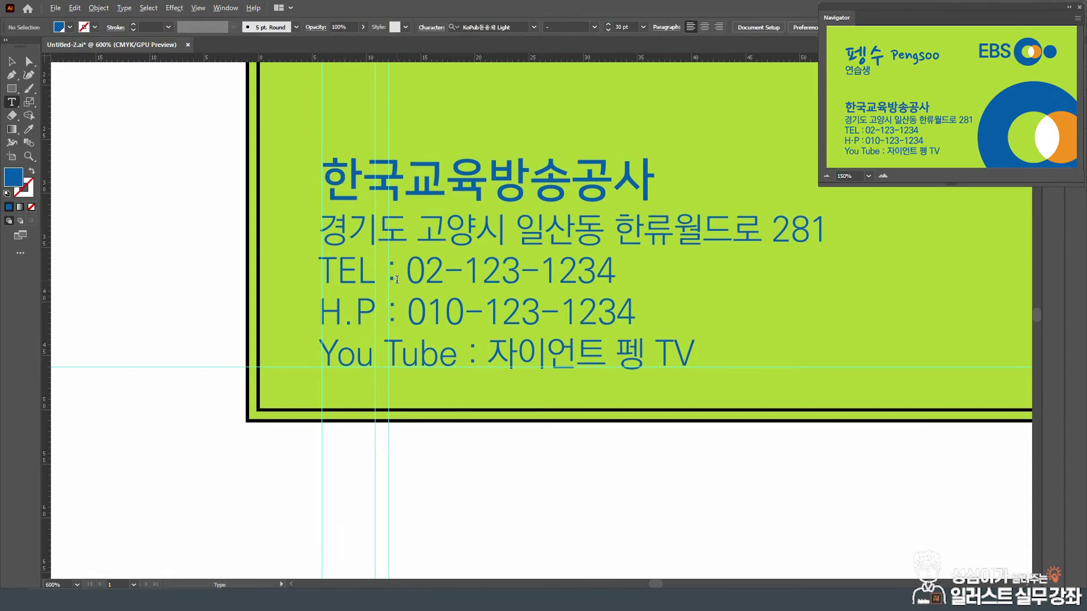
scroll(397, 280, "up", 1)
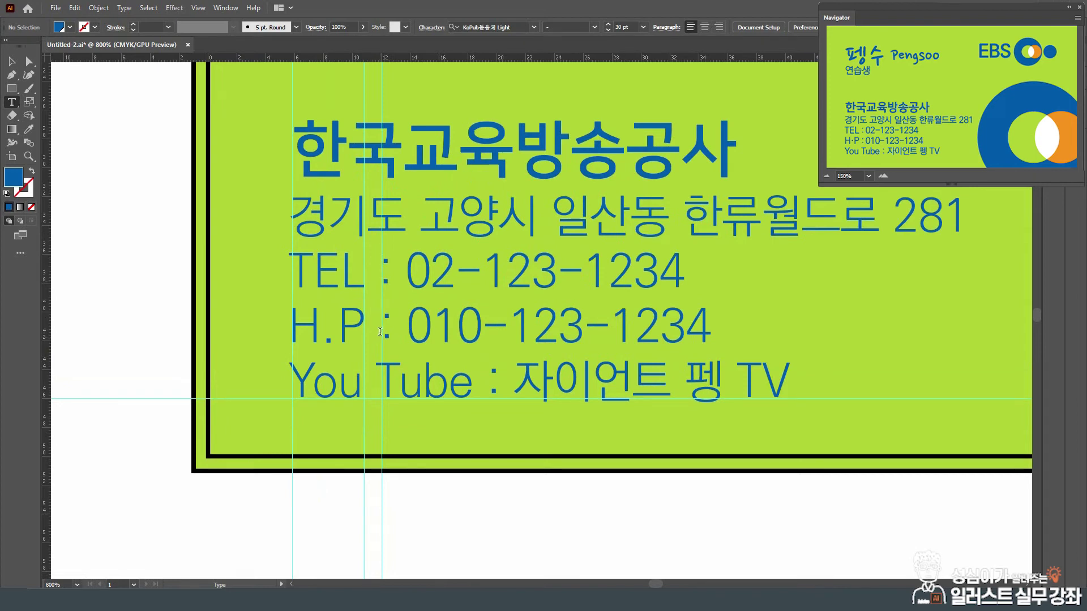
left_click_drag(292, 328, 347, 331)
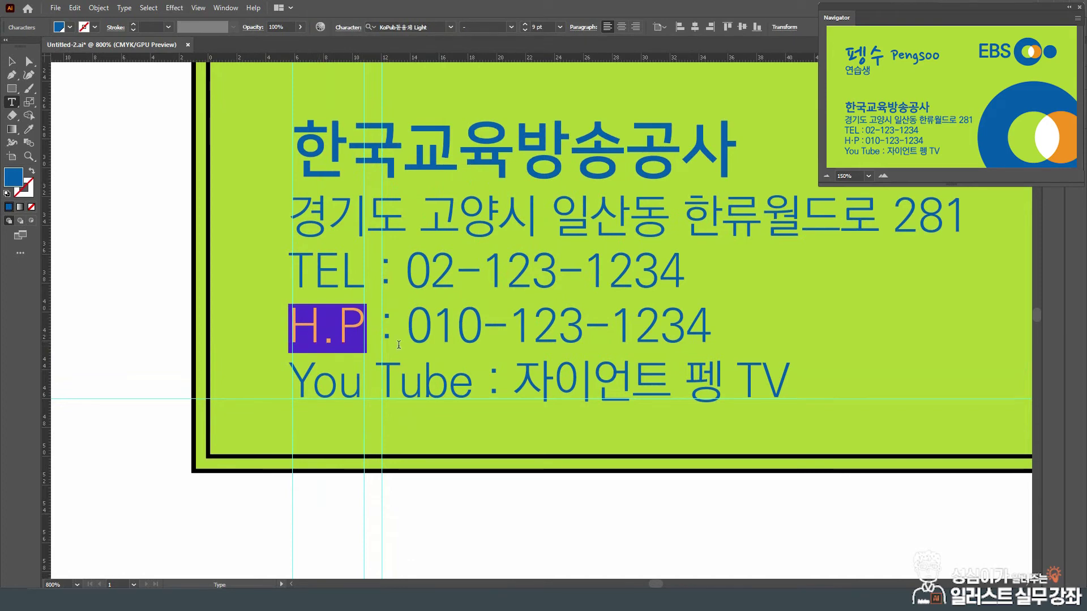
left_click_drag(383, 324, 390, 325)
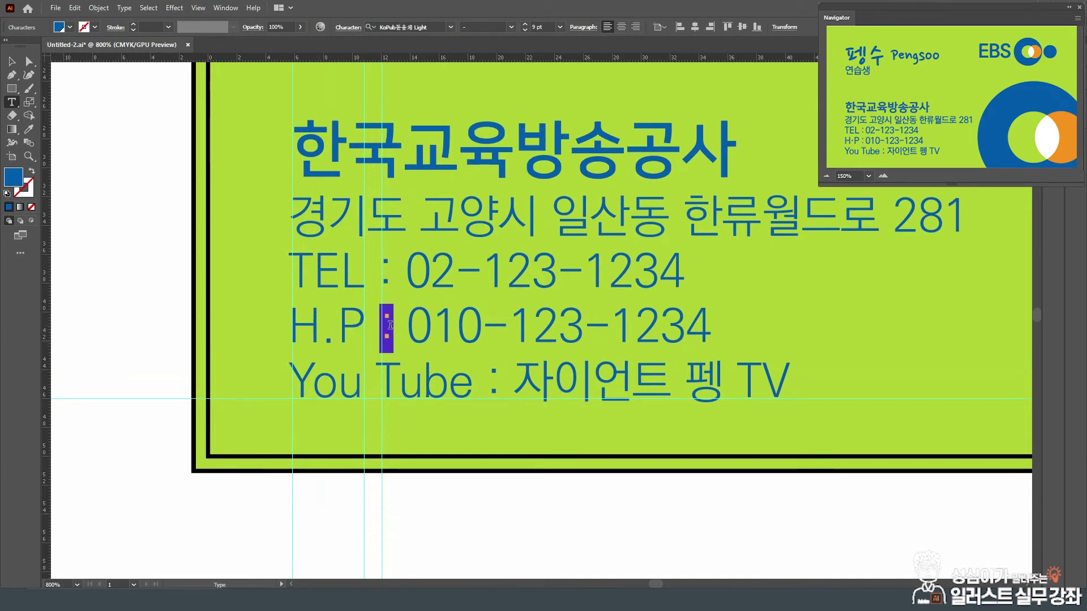
key("Left")
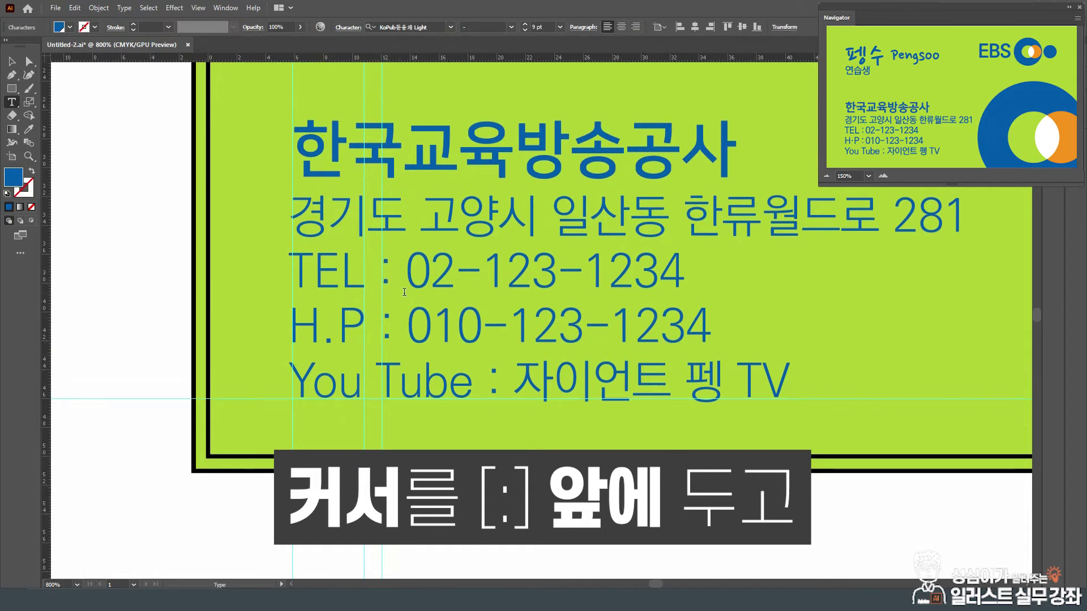
key("alt+Left")
key("alt+Left")
key("alt+Left")
key("alt+Left")
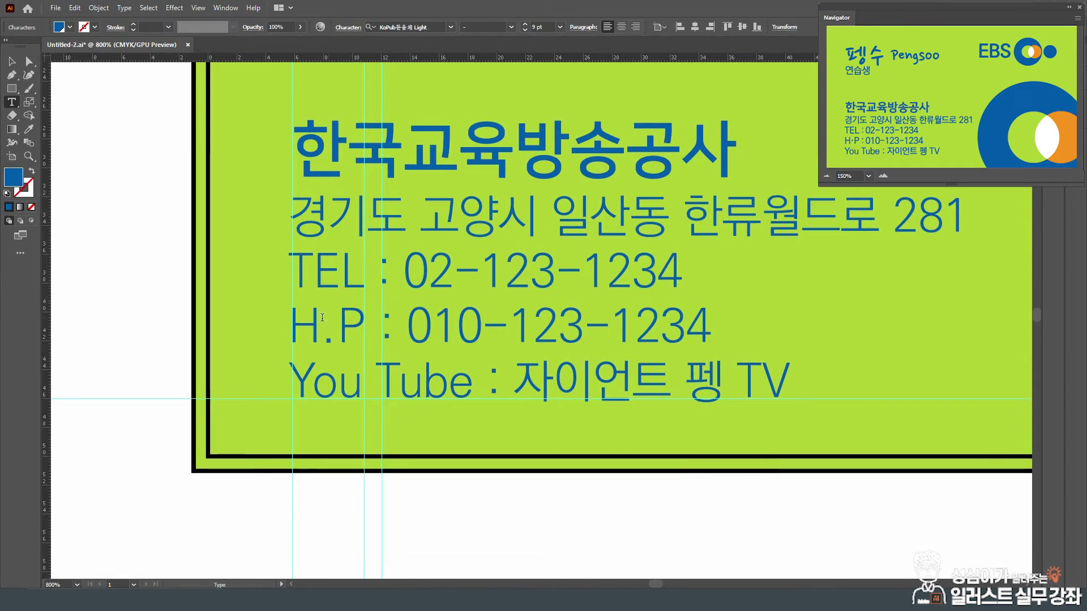
- Try widening and re-tightening the tracking of the "H.P" label
left_click_drag(291, 324, 366, 329)
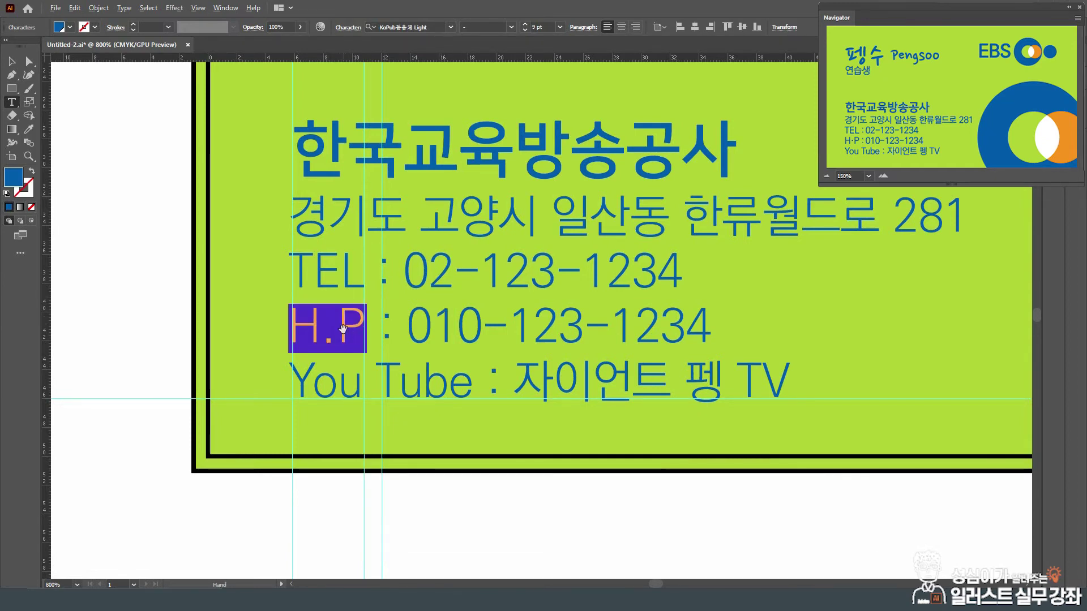
key("alt+Right")
key("alt+Right")
key("alt+Left")
key("alt+Left")
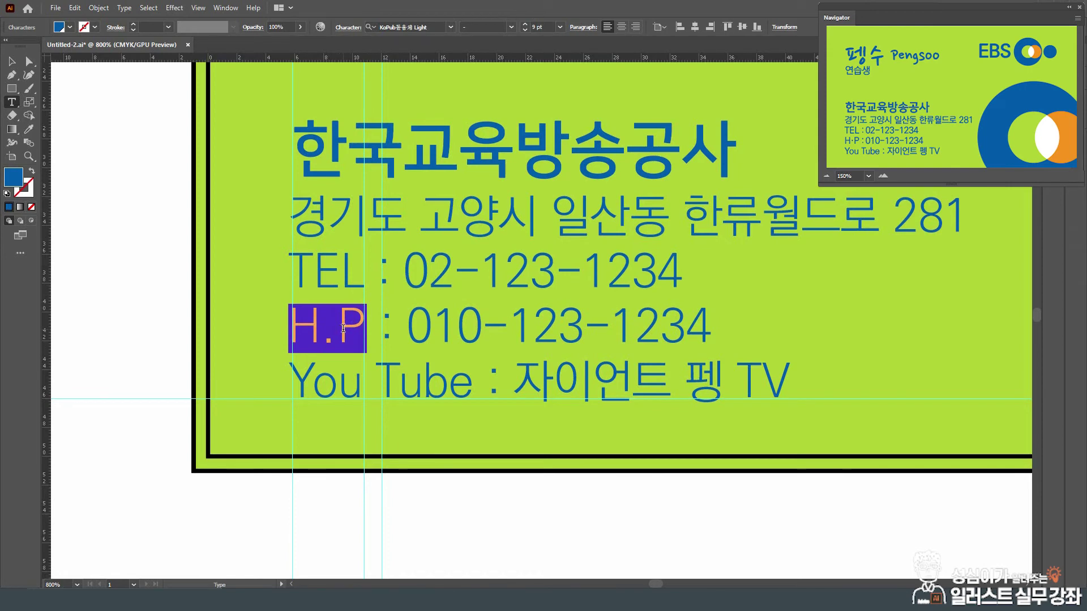
- Tighten the kerning before the "H.P" colon so it aligns with the "TEL" colon at the guide
left_click(386, 331)
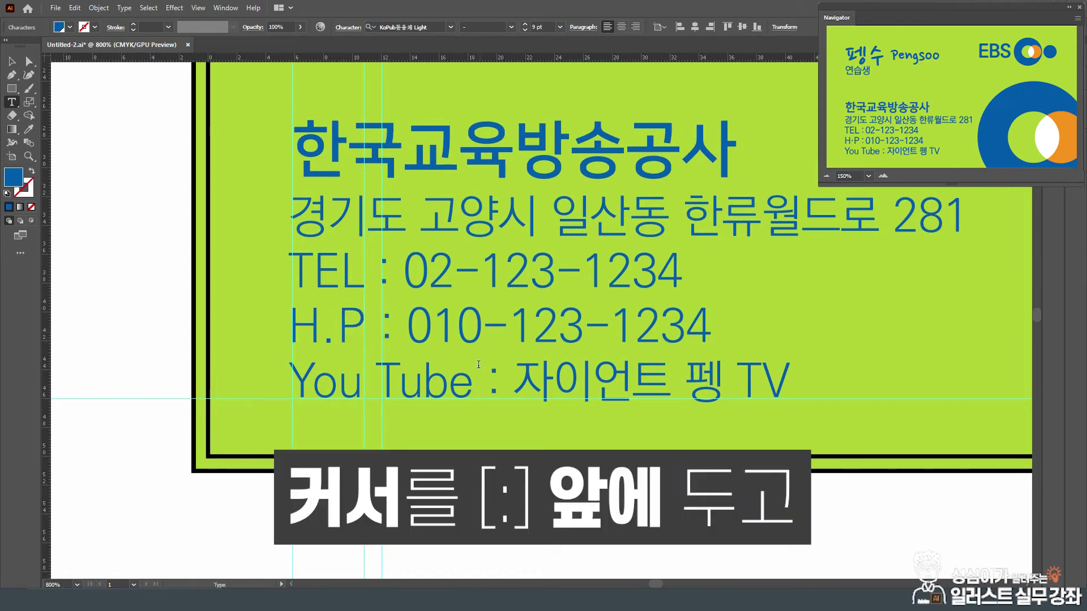
key("alt+Left")
key("alt+Left")
key("alt+Left")
key("alt+Left")
key("alt+Left")
key("alt+Left")
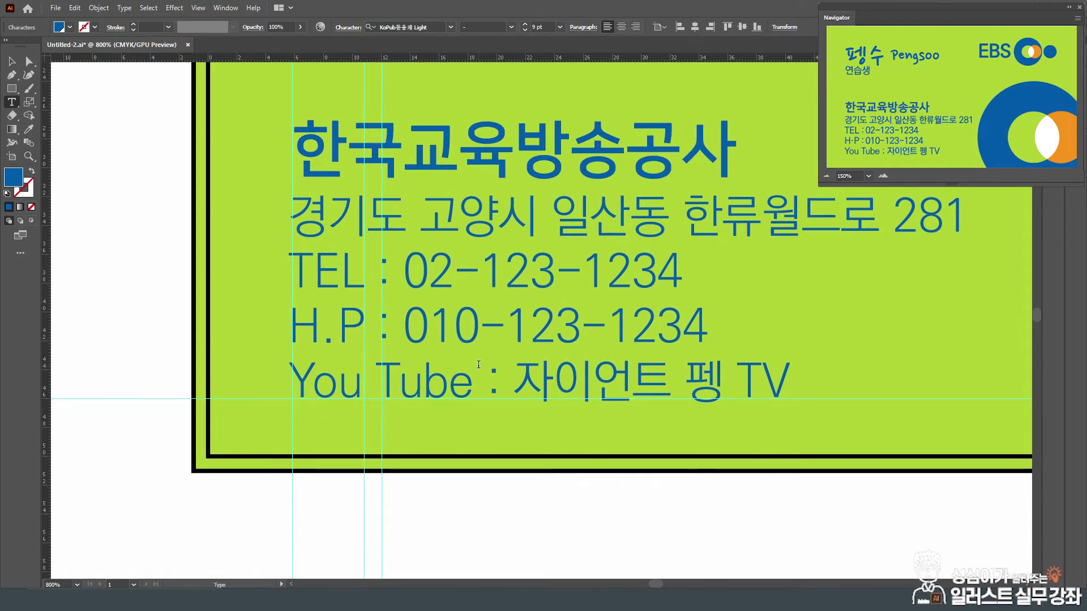
- Place a vertical guide just before the phone numbers and tighten the kerning before the "TEL" number to meet it
left_click_drag(50, 321, 400, 329)
left_click(405, 294)
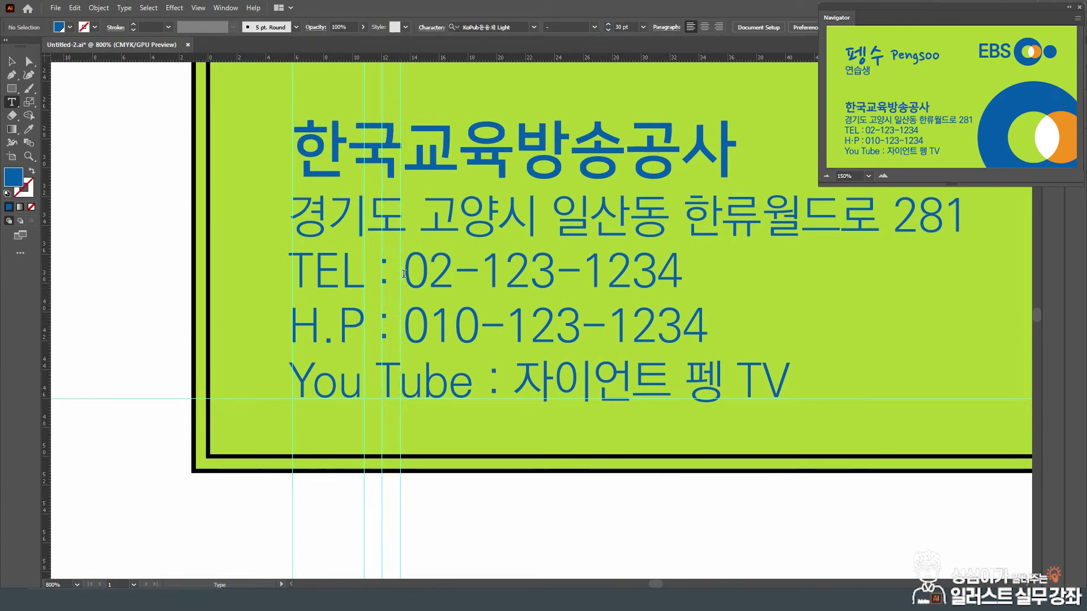
key("alt+Left")
key("alt+Left")
key("alt+Left")
key("alt+Left")
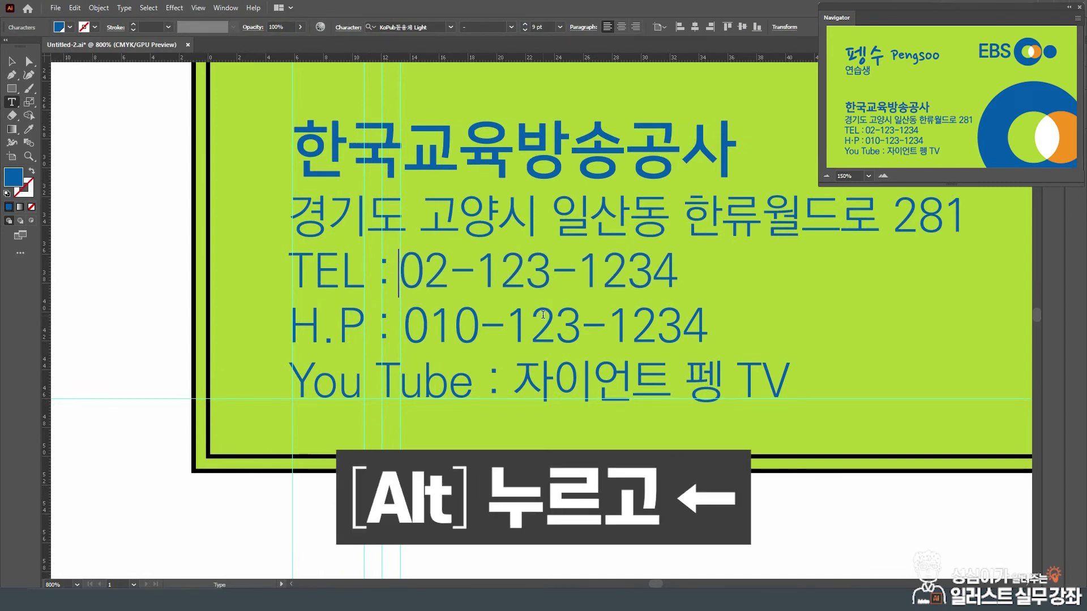
- Tighten the kerning before the "H.P" number so it starts on the same guide as the "TEL" number
key("Down")
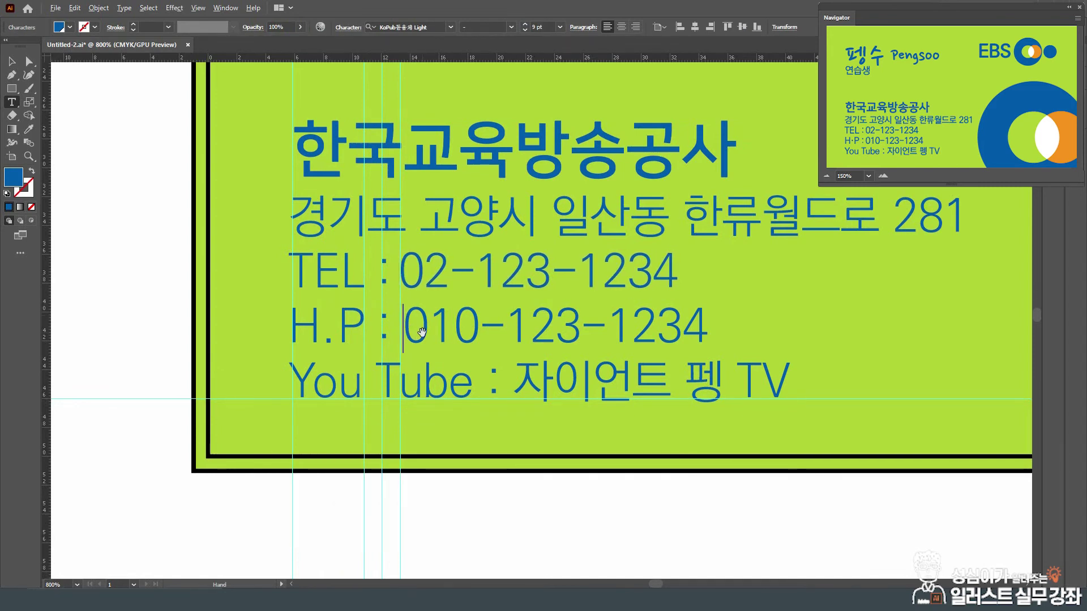
key("alt+Left")
key("alt+Left")
key("alt+Left")
key("alt+Left")
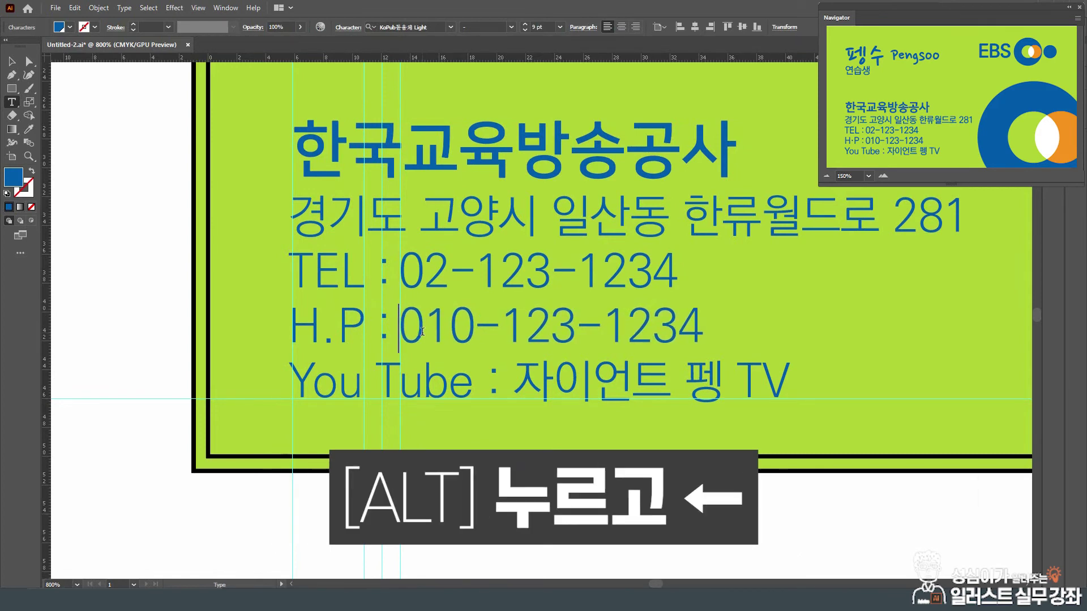
left_click_drag(295, 269, 364, 268)
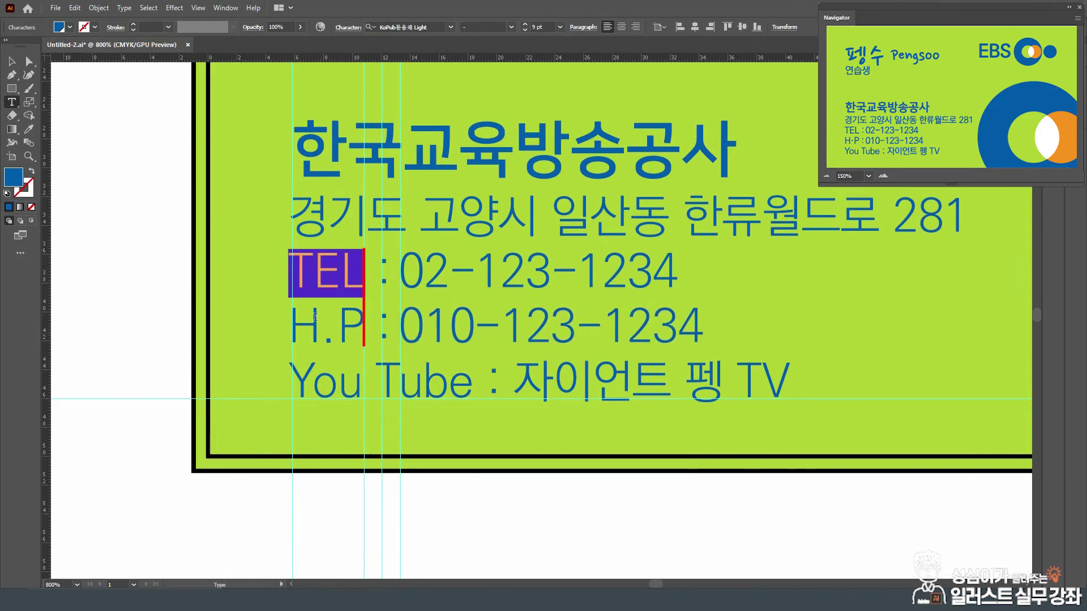
left_click_drag(291, 325, 367, 327)
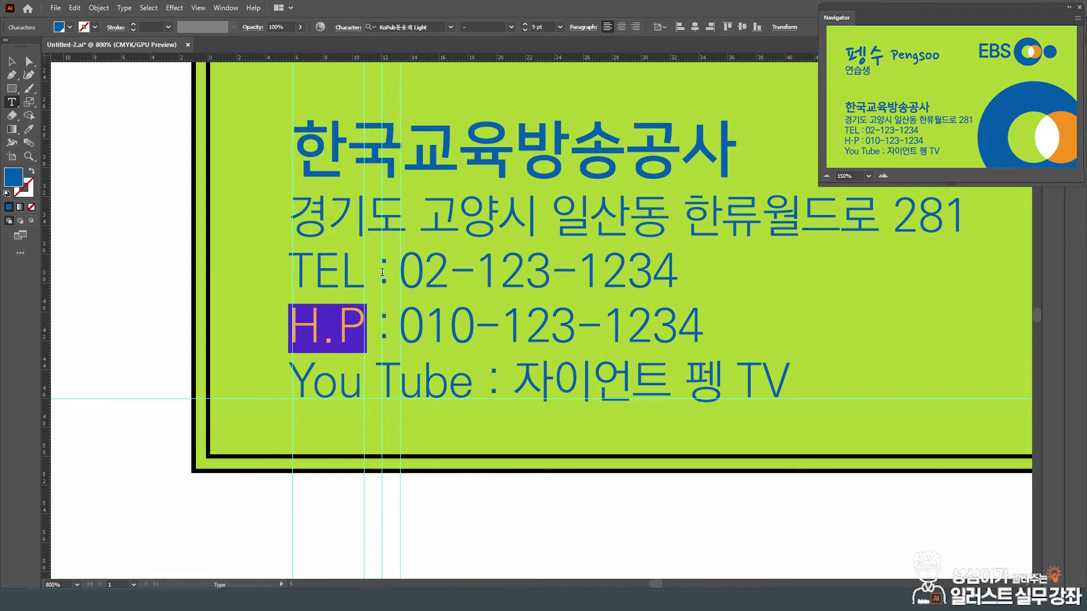
left_click(381, 266)
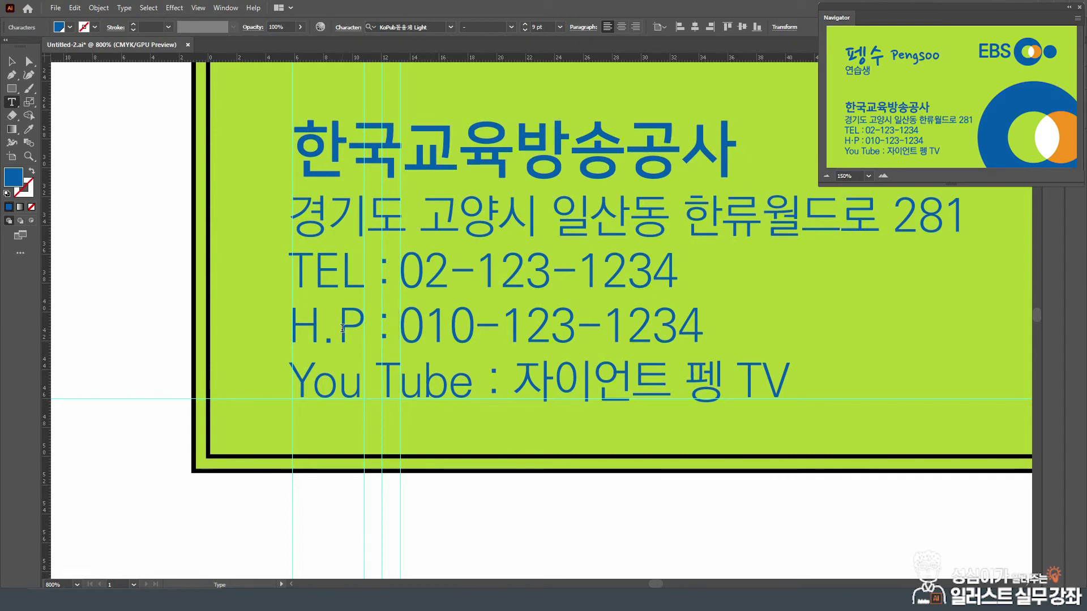
- Select the period in the "H.P" label and display the character formatting settings
double_click(334, 338)
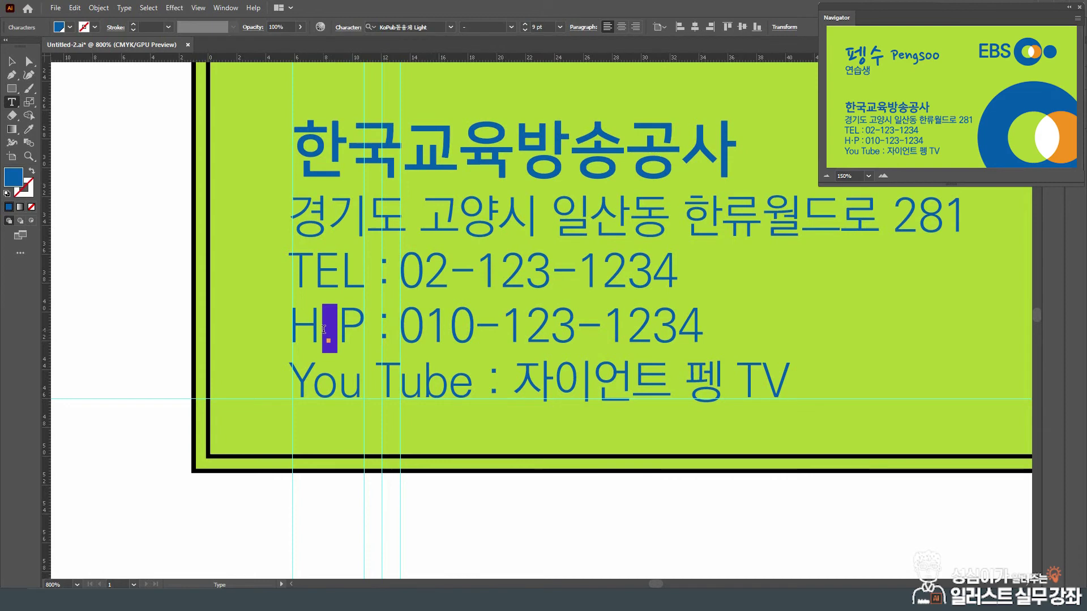
left_click(232, 8)
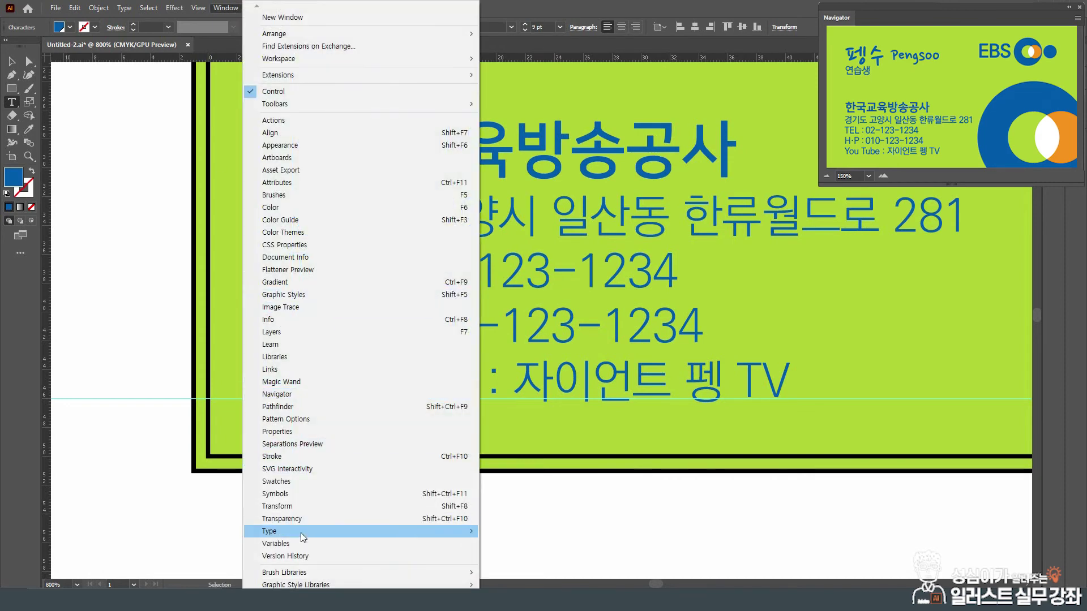
left_click(553, 456)
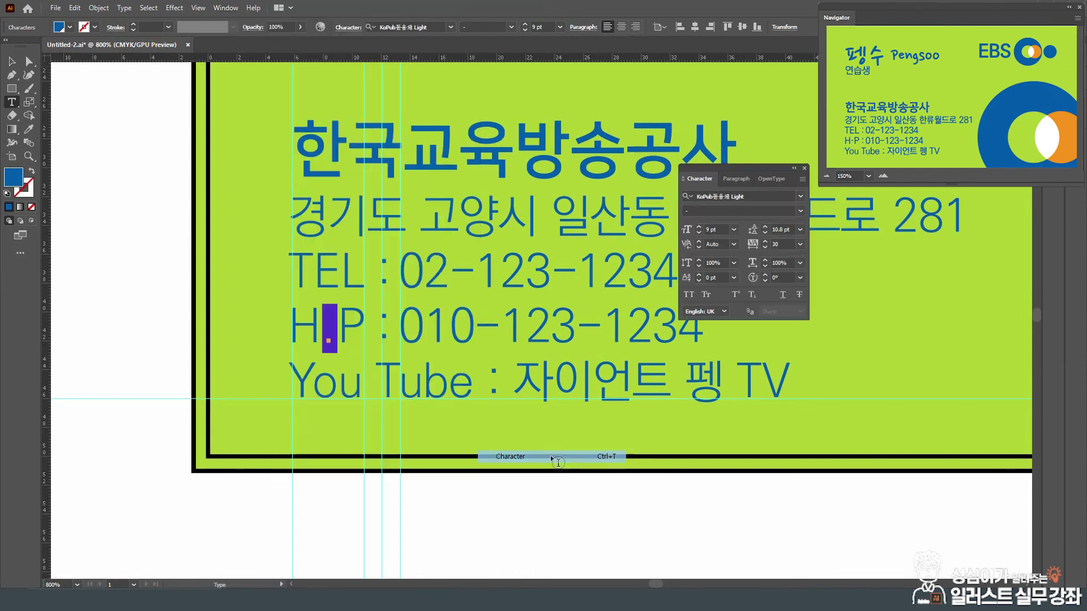
- Try a 2 pt baseline shift on the period and reset it to 0 pt
left_click(699, 275)
left_click(699, 275)
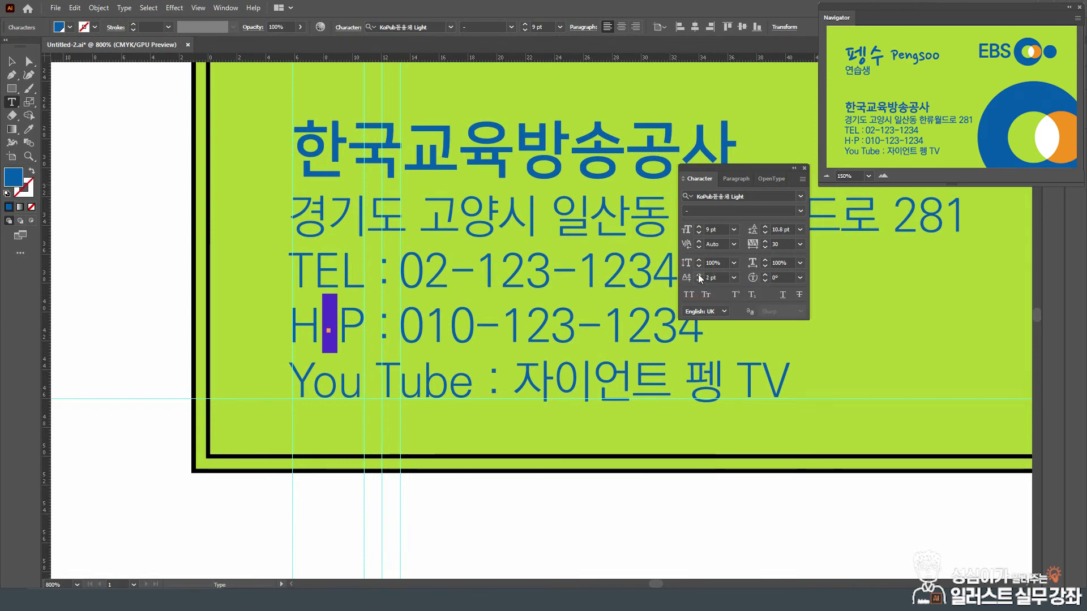
left_click(698, 281)
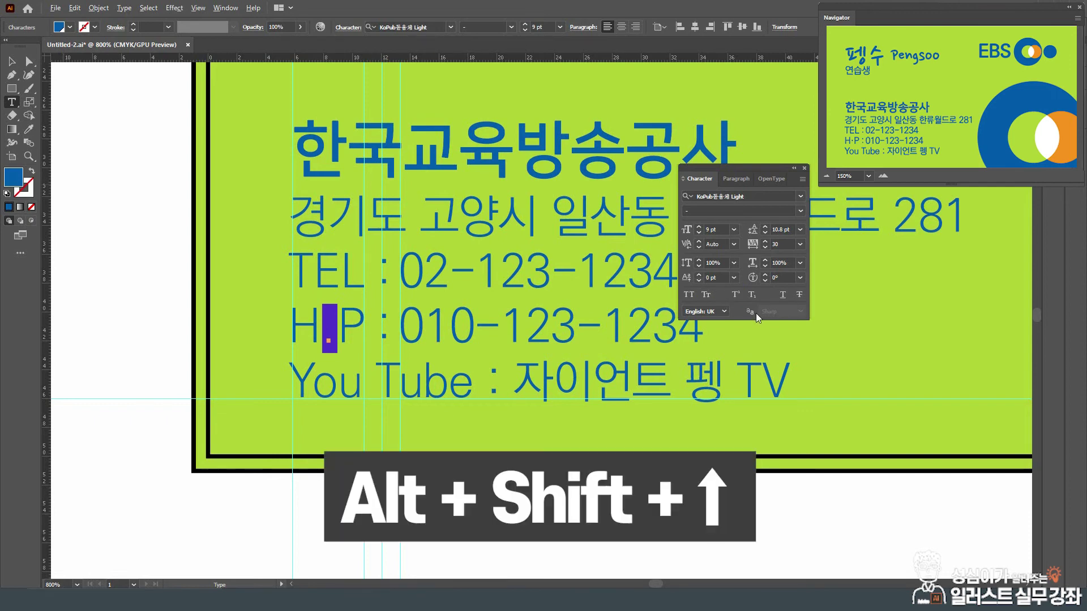
- Raise the period's baseline shift to 3 pt so it sits mid-height between H and P, and finish editing the text
key("alt+shift+Up")
key("alt+shift+Up")
key("alt+shift+Up")
key("alt+shift+Up")
key("alt+shift+Up")
key("alt+shift+Down")
key("alt+shift+Down")
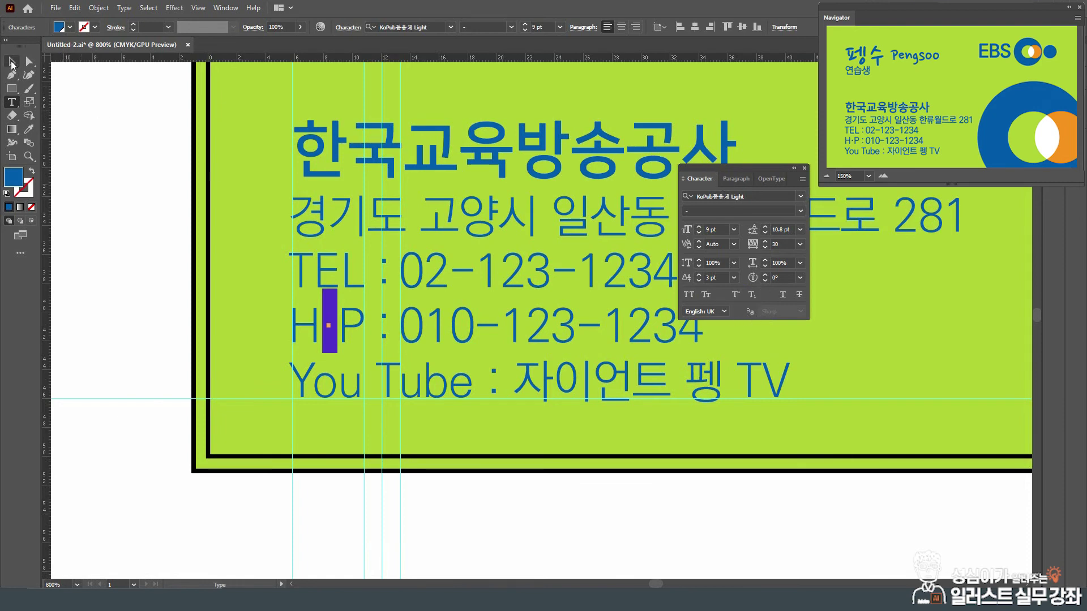
key("Escape")
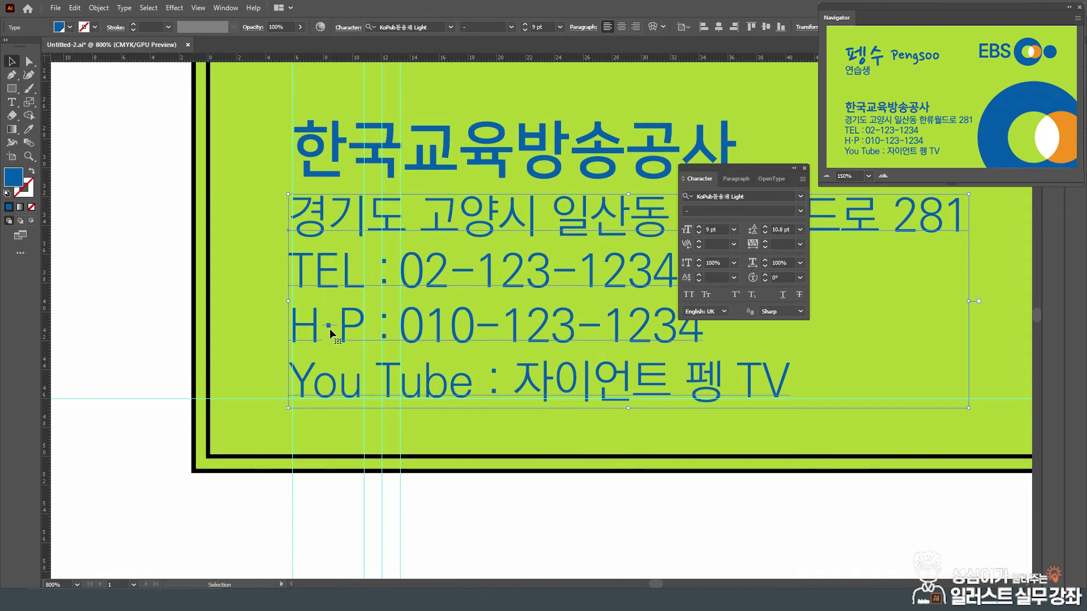
- Examine the kerning and tracking values before the "H·P" colon and beside the raised dot
key("t")
left_click_drag(289, 320, 367, 320)
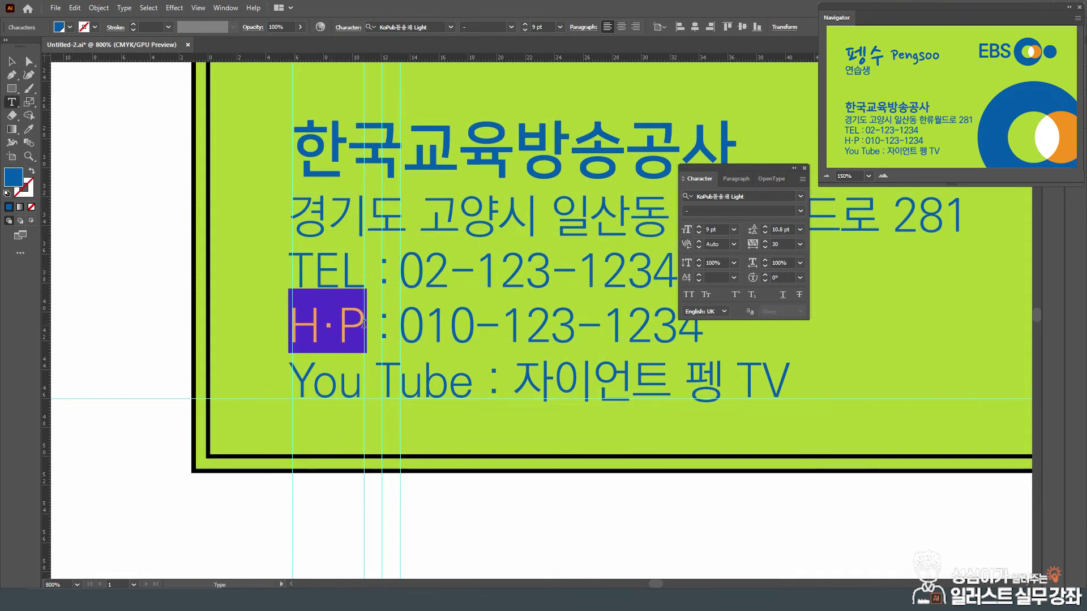
left_click(380, 331)
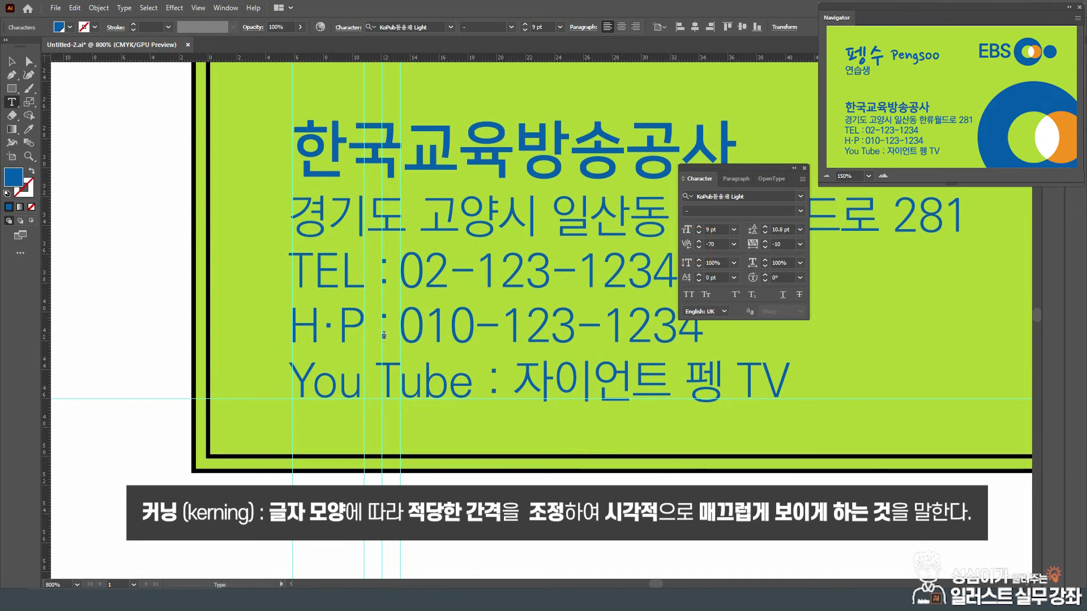
left_click(338, 328)
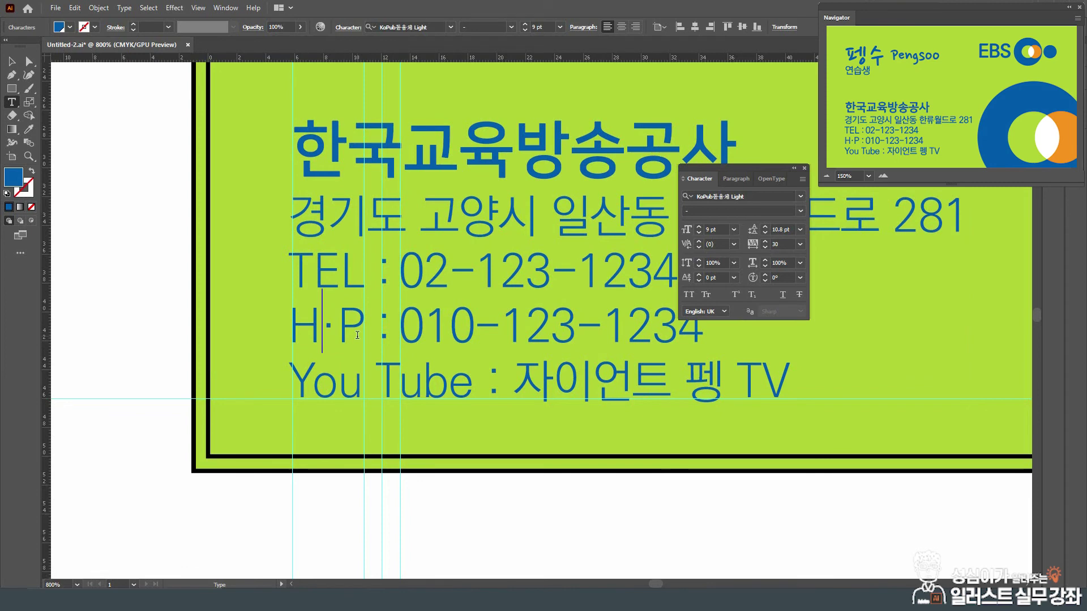
key("Escape")
- Open the Type preferences and set the Size/Leading increment to 1 pt
left_click(75, 8)
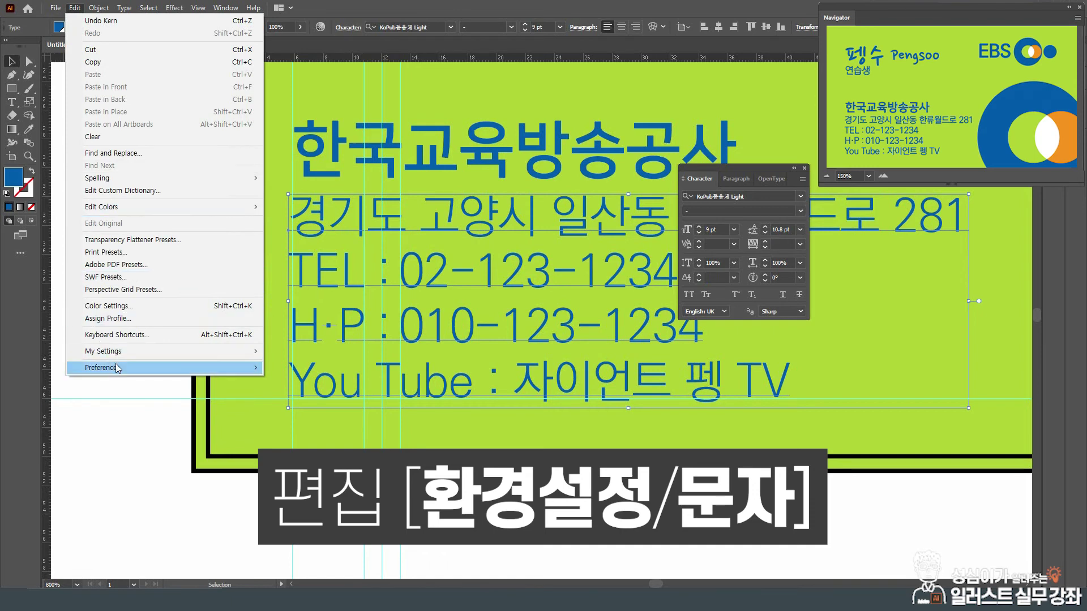
mouse_move(119, 368)
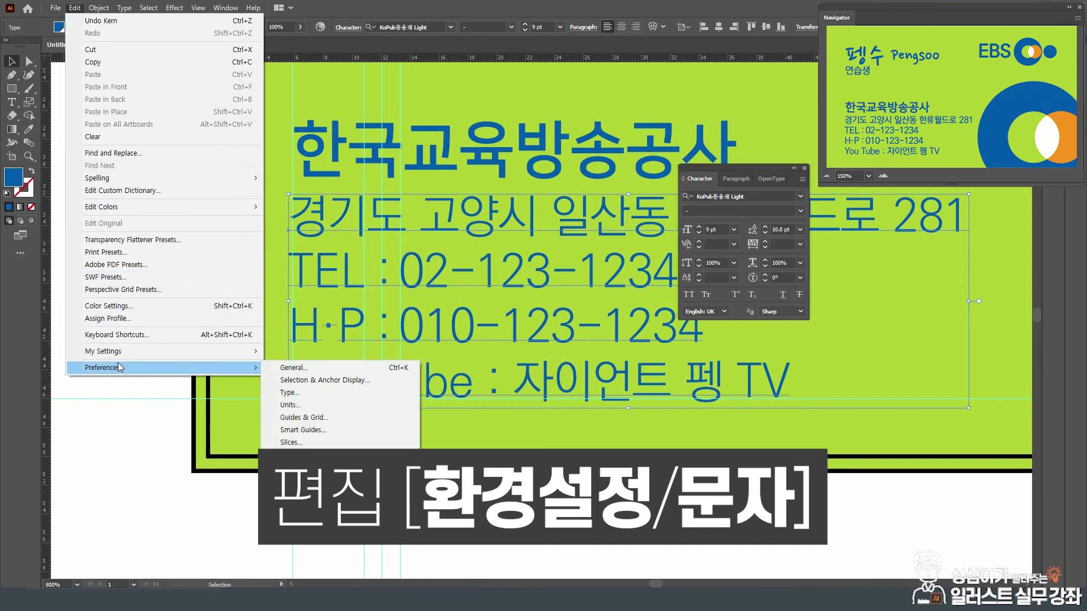
left_click(316, 395)
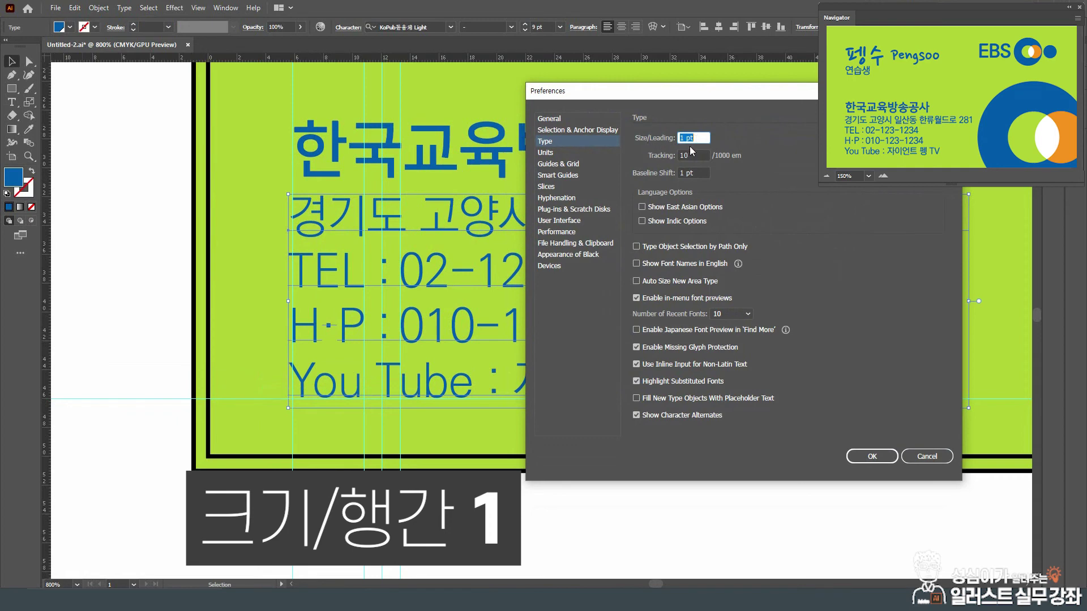
type("2")
key("BackSpace")
type("1")
- Set the Tracking increment to 10/1000 em and the Baseline Shift increment to 1 pt, and apply the preferences
left_click_drag(693, 157, 670, 164)
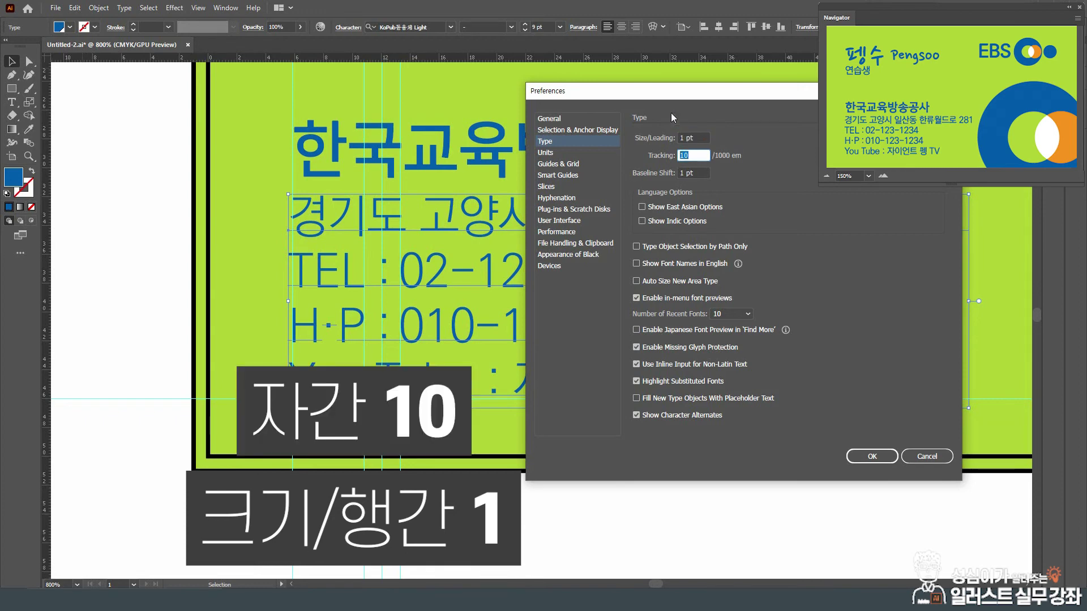
type("20")
key("BackSpace")
key("BackSpace")
type("10")
left_click(698, 175)
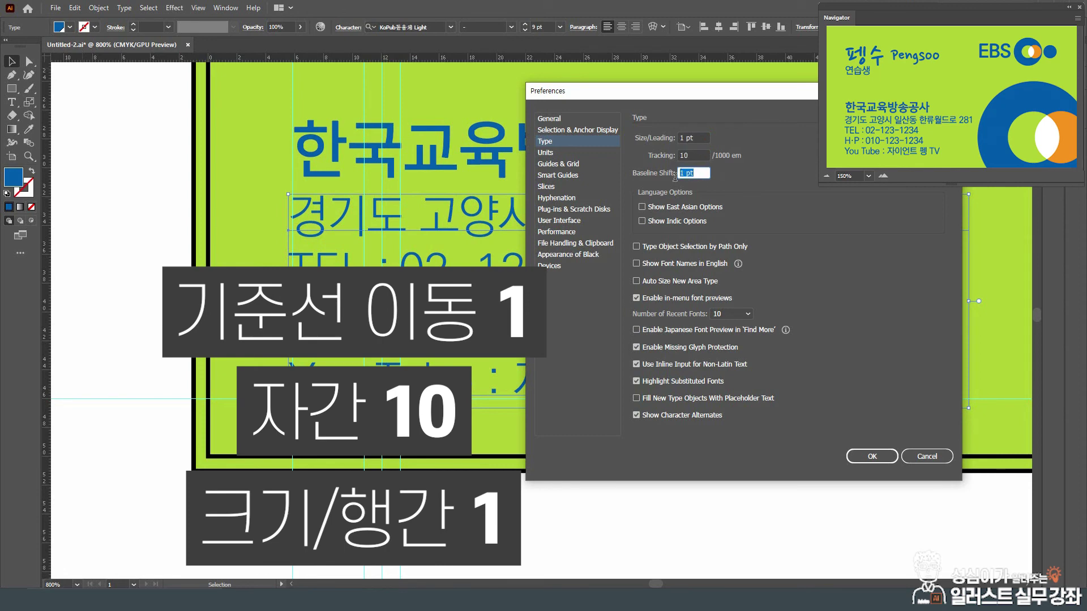
type("1")
left_click(877, 461)
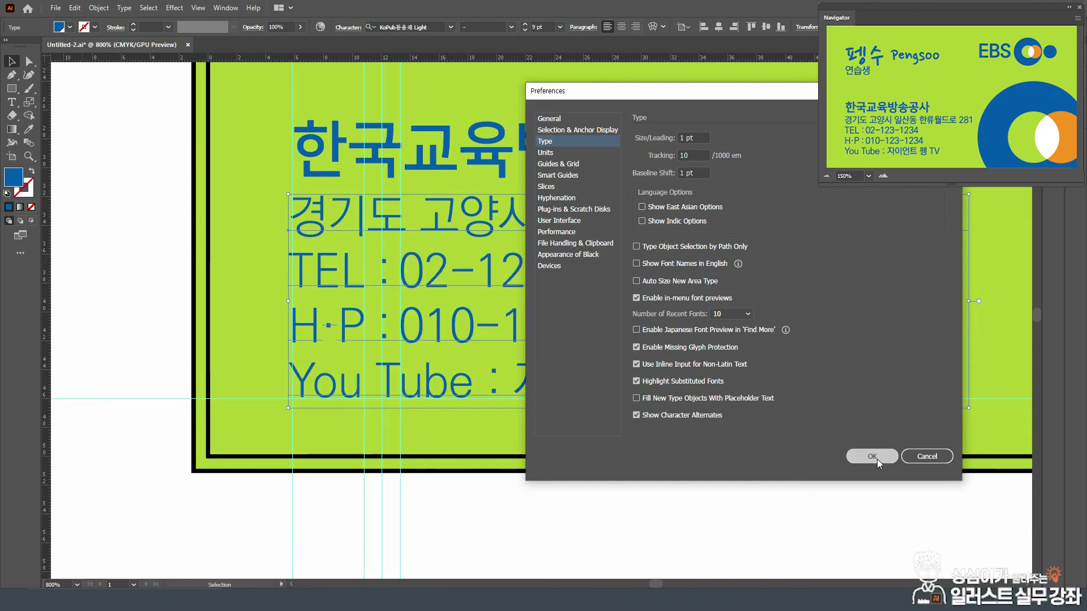
- Close the character formatting settings and deselect the contact text with the whole card in view
scroll(525, 343, "down", 2)
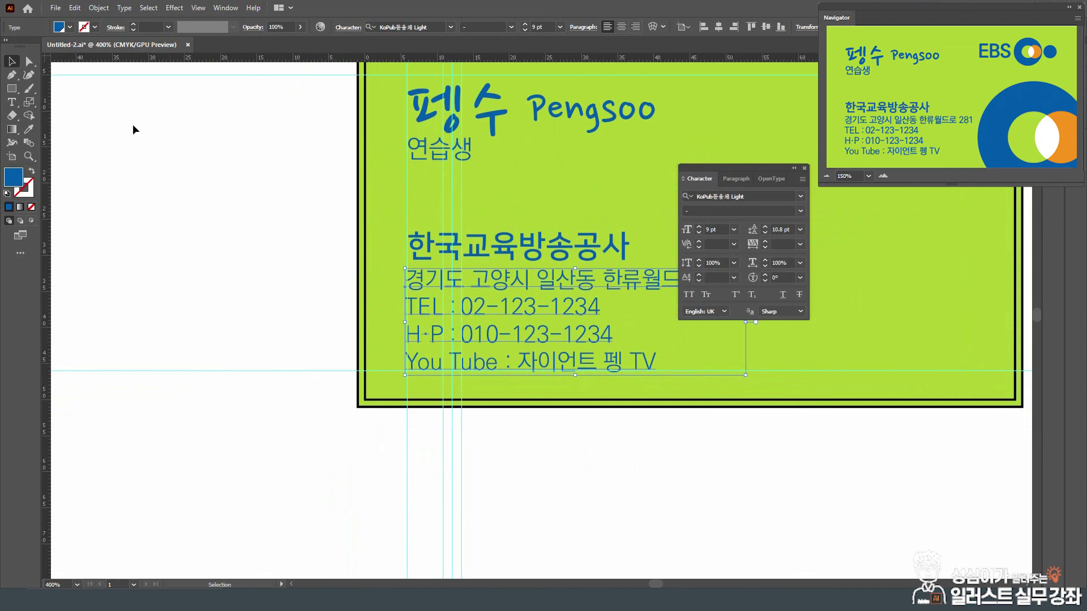
left_click_drag(440, 169, 306, 271)
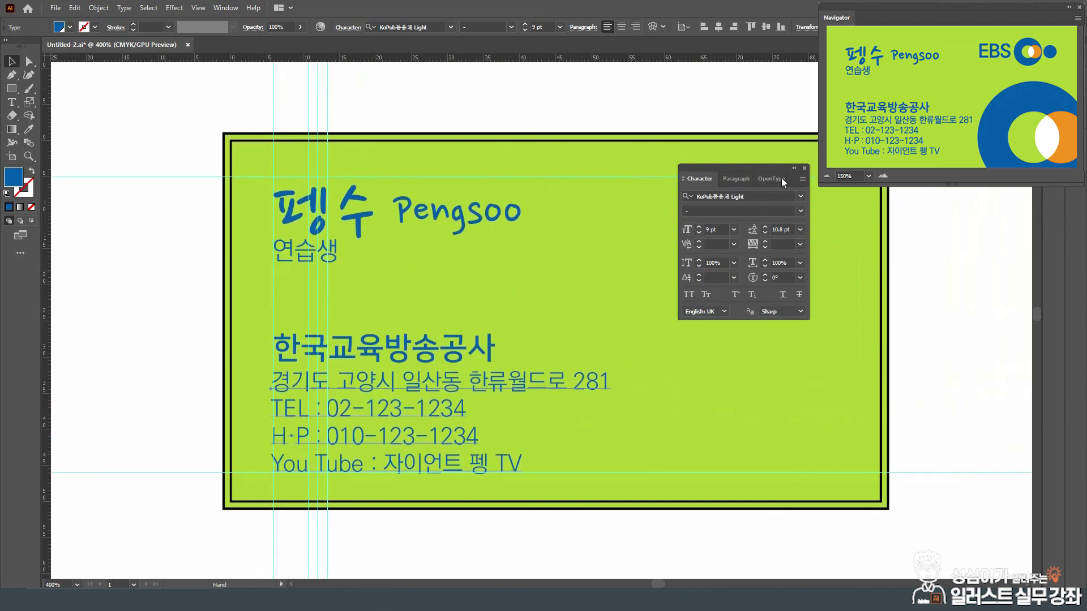
left_click(805, 168)
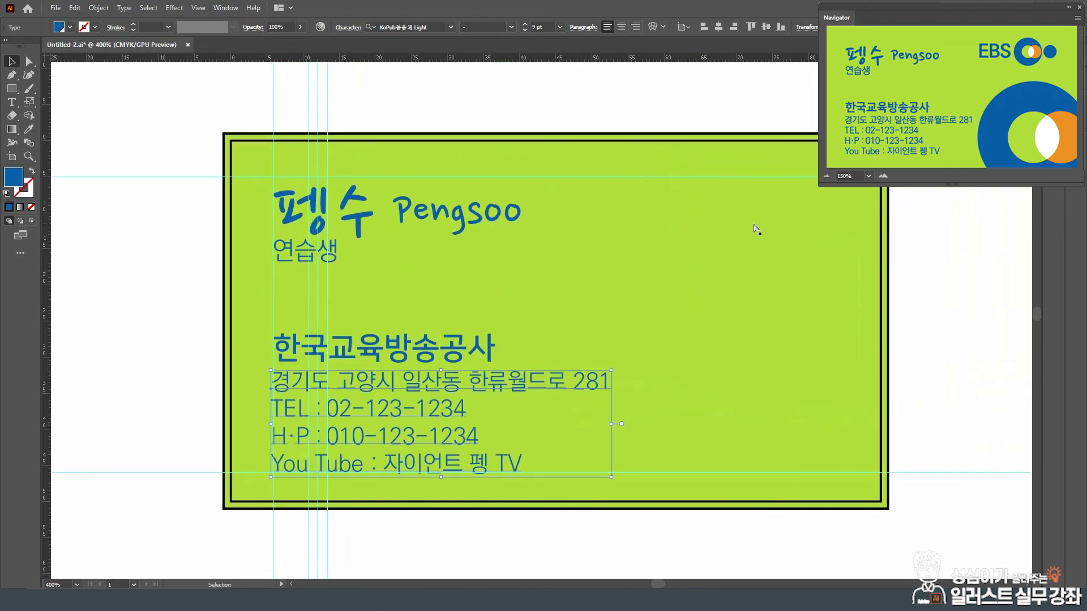
key("ctrl+minus")
left_click_drag(675, 211, 605, 256)
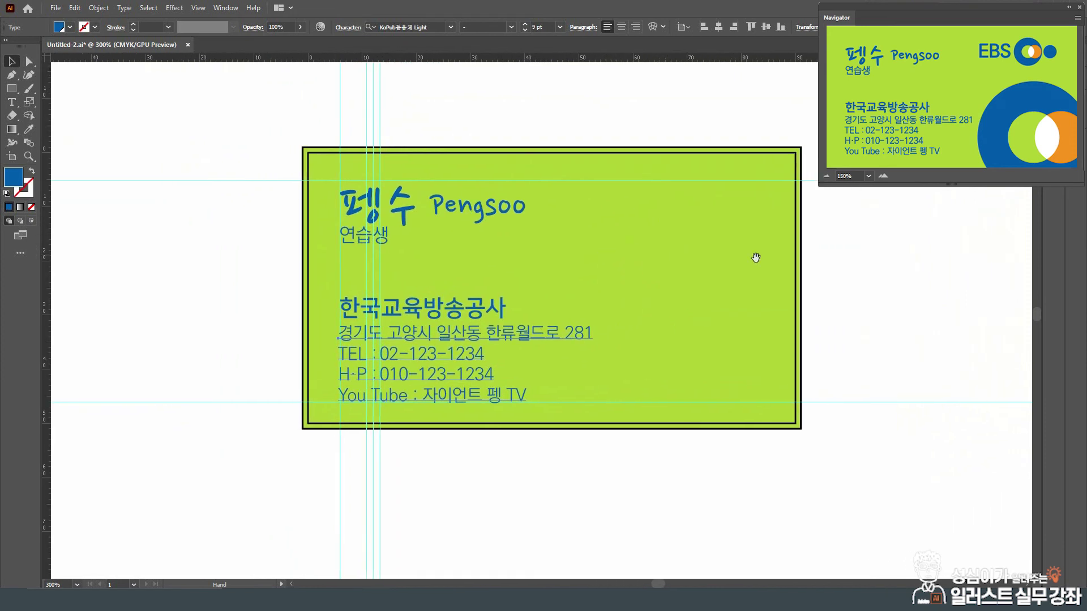
left_click(848, 255)
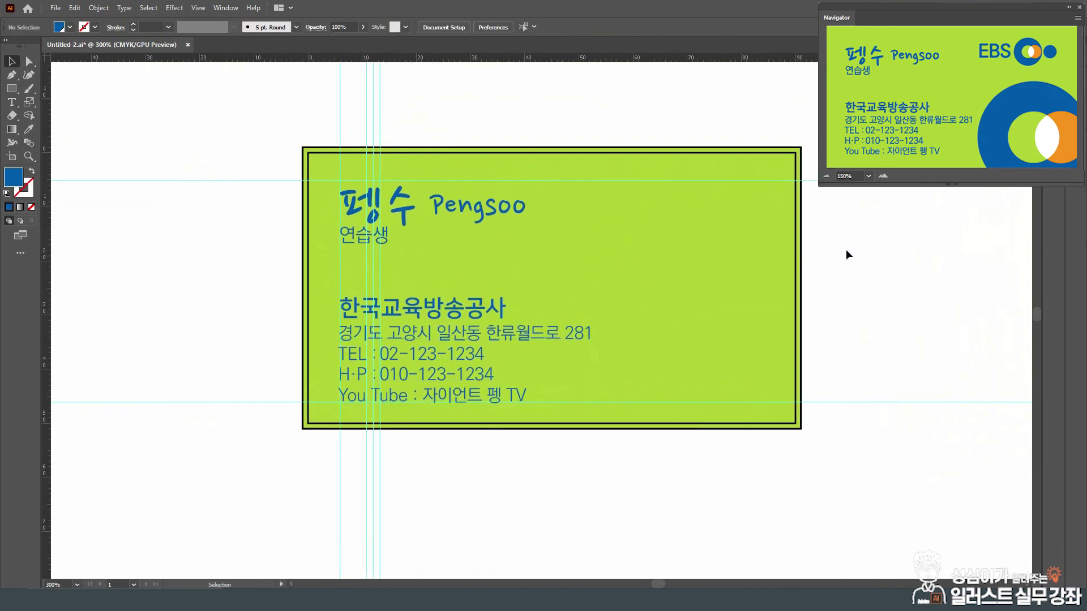